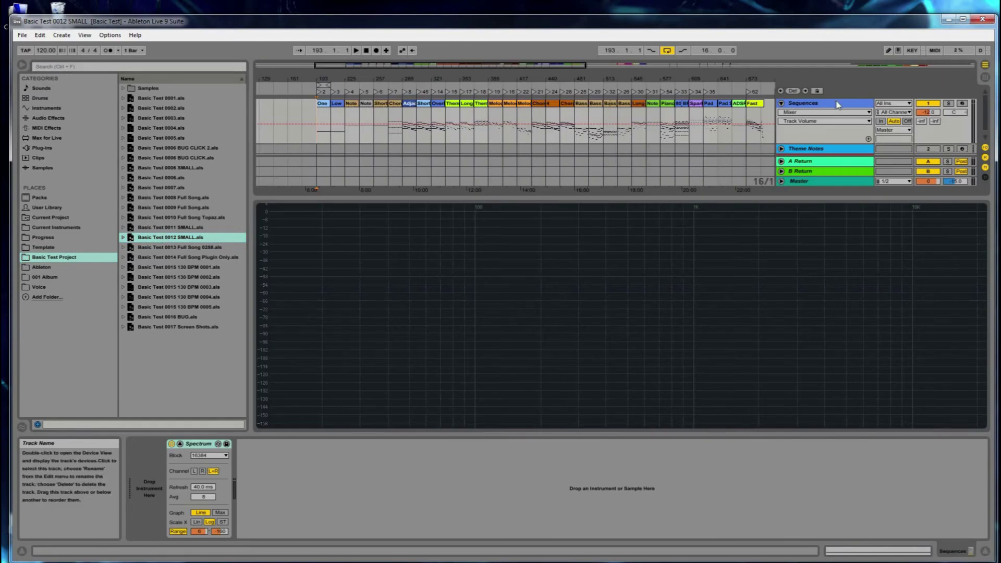
Step: Load the FathomMono plug-in as the instrument before Spectrum on the Sequences track and reposition its window
{"action": "left_click", "coordinate": [264, 454]}
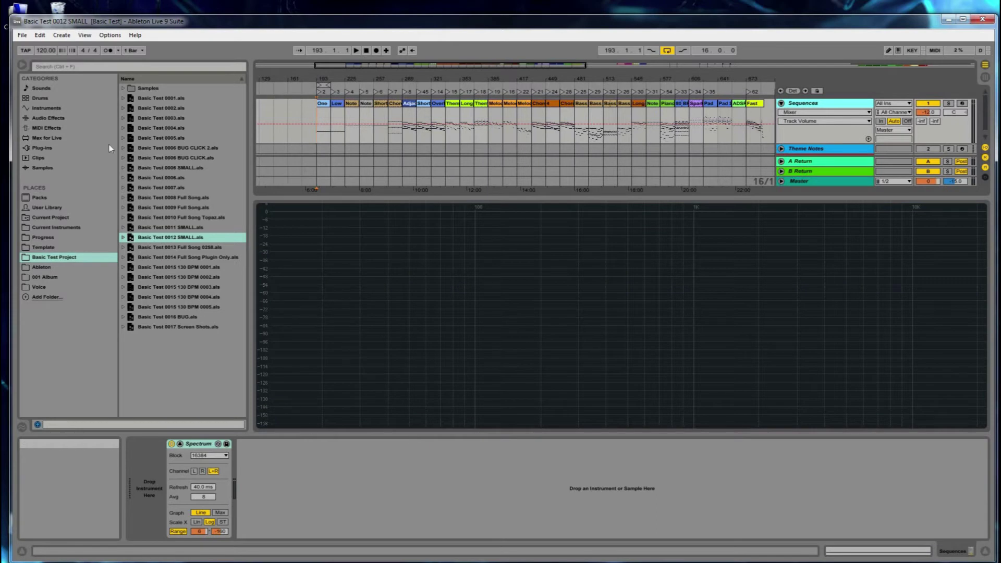
{"action": "left_click_drag", "start_coordinate": [207, 444], "coordinate": [209, 452]}
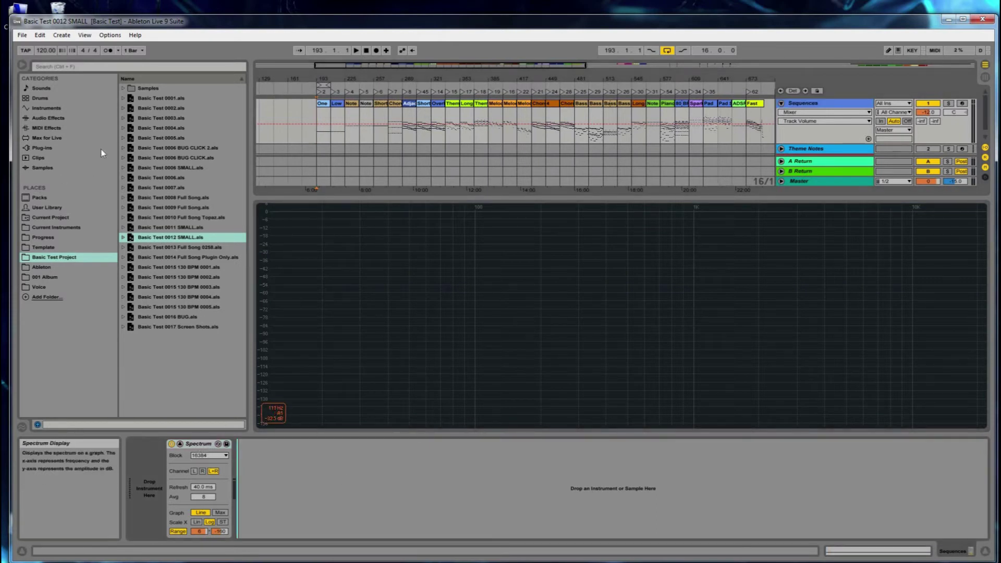
{"action": "left_click", "coordinate": [49, 148]}
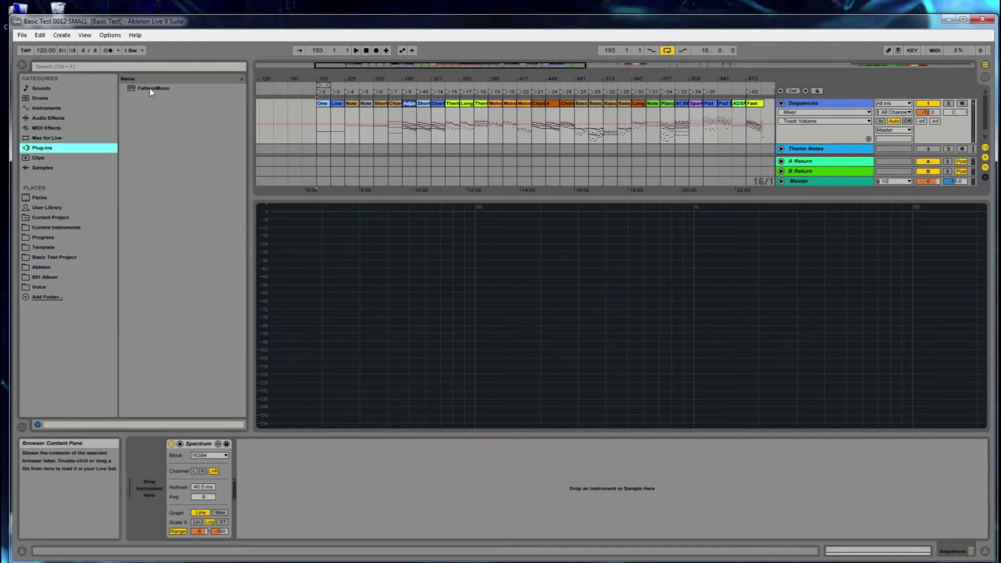
{"action": "left_click", "coordinate": [151, 89]}
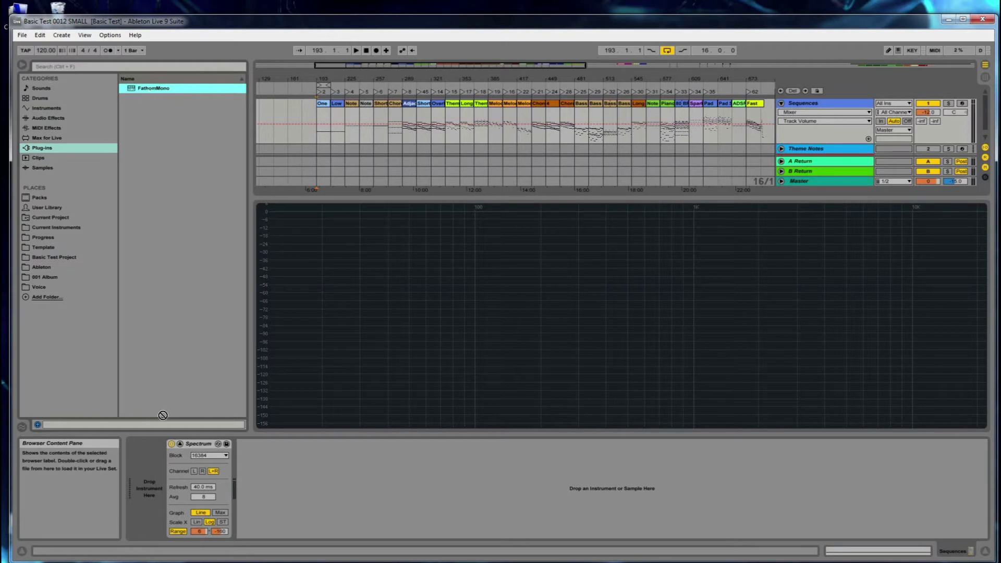
{"action": "left_click_drag", "start_coordinate": [148, 478], "coordinate": [145, 480]}
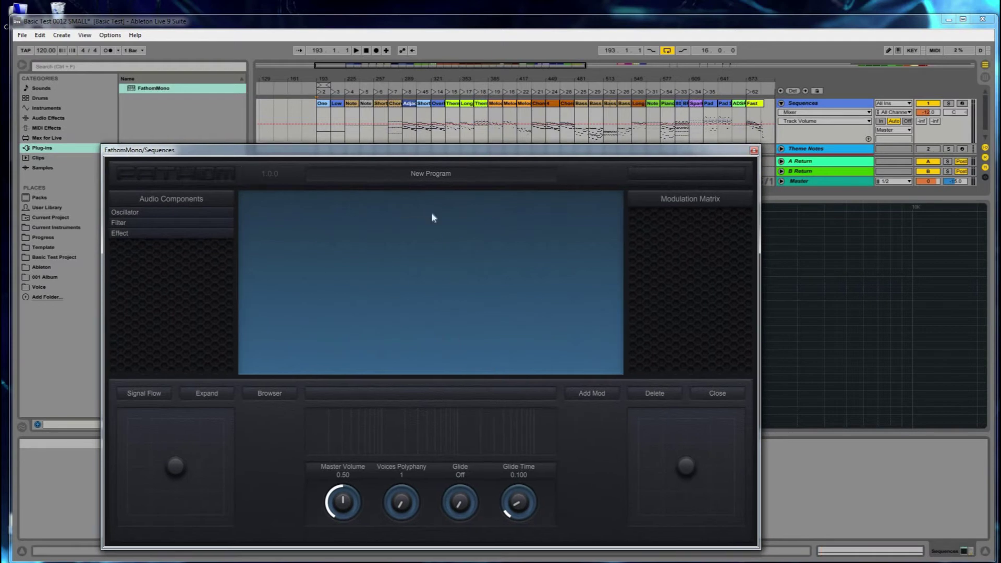
{"action": "mouse_move", "coordinate": [451, 151]}
{"action": "left_mouse_down"}
{"action": "mouse_move", "coordinate": [438, 155]}
{"action": "mouse_move", "coordinate": [460, 158]}
{"action": "left_mouse_up"}
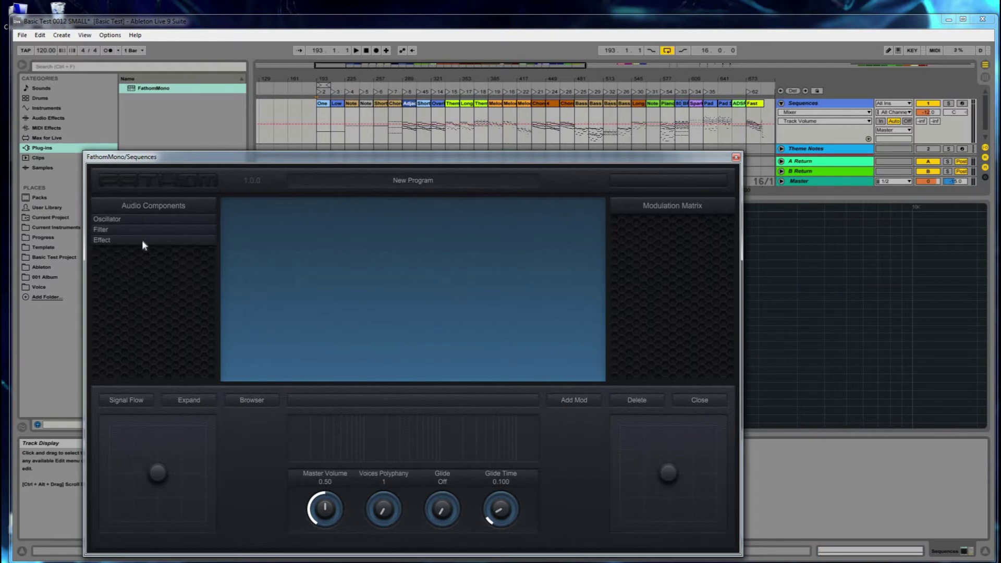
Step: Add an Alias Free Basic Waveforms oscillator to the upper-left area of the FathomMono signal flow
{"action": "mouse_move", "coordinate": [144, 244]}
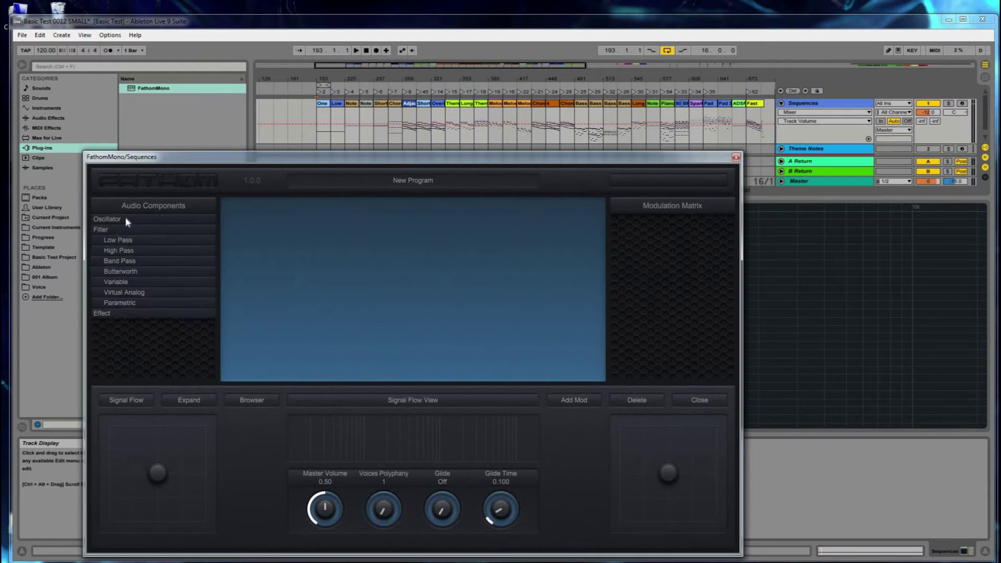
{"action": "left_click", "coordinate": [127, 230]}
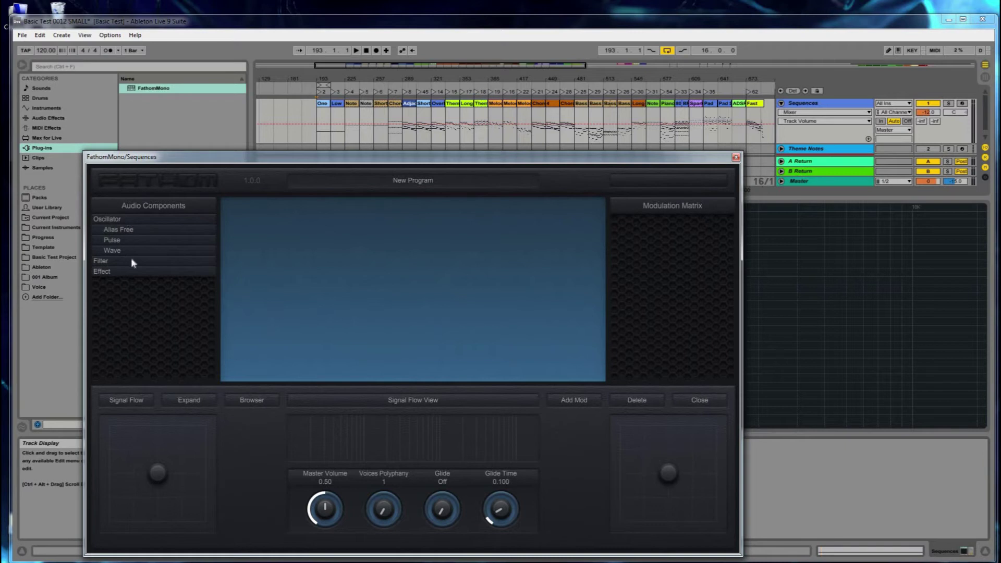
{"action": "left_click", "coordinate": [129, 270]}
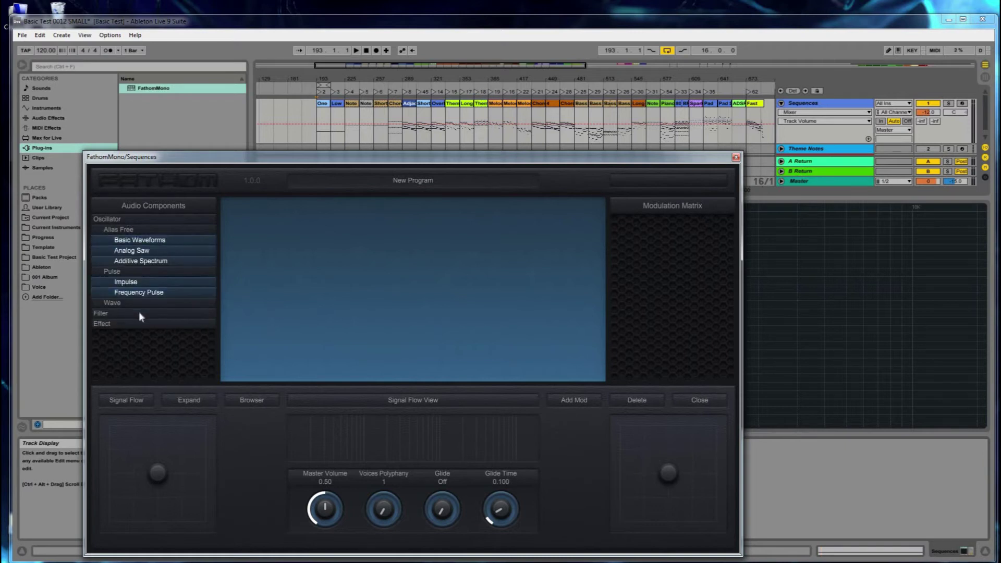
{"action": "mouse_move", "coordinate": [139, 303]}
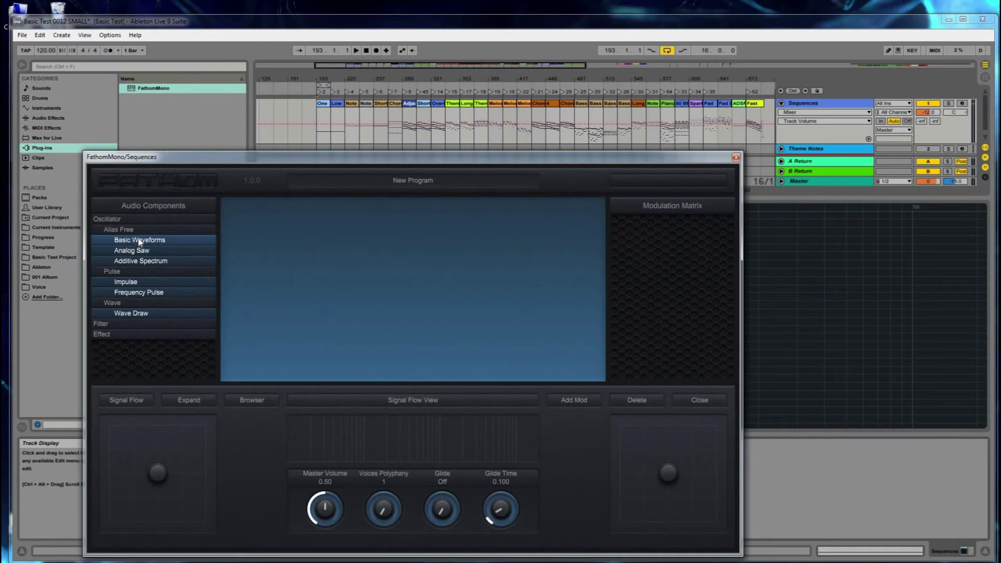
{"action": "left_click_drag", "start_coordinate": [140, 241], "coordinate": [253, 225]}
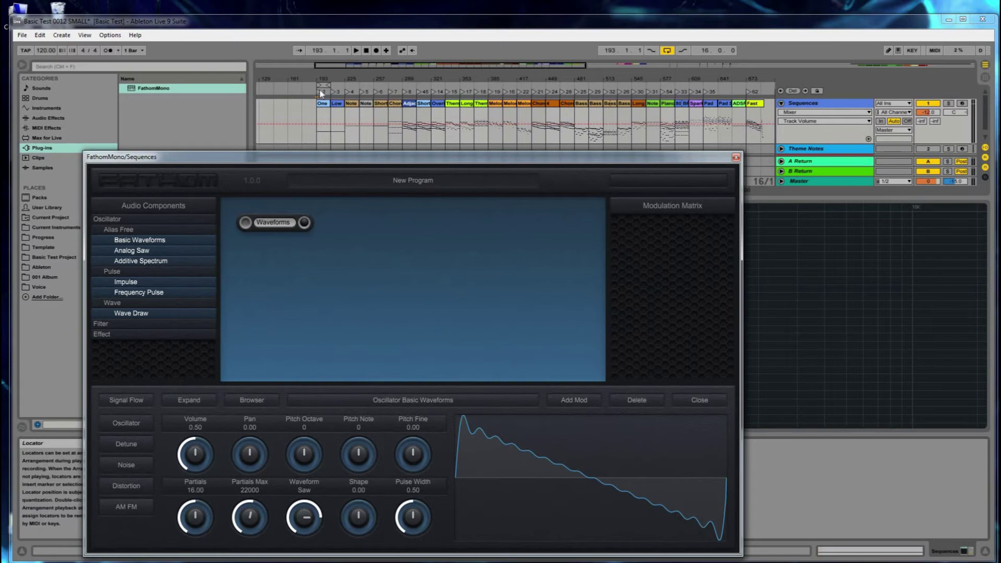
Step: Start playback and lower FathomMono's Master Volume to 0.30
{"action": "left_click", "coordinate": [356, 50]}
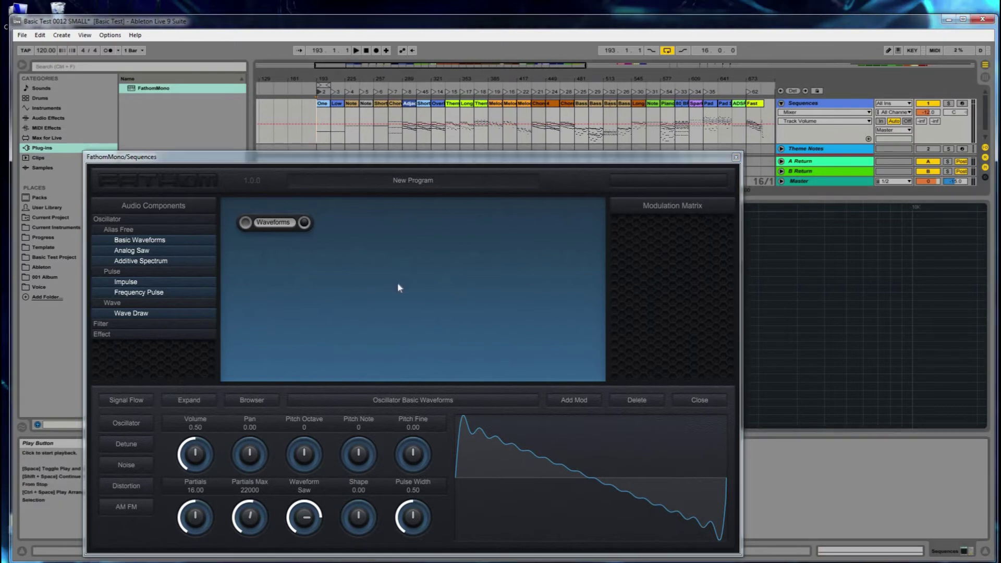
{"action": "left_click", "coordinate": [273, 269]}
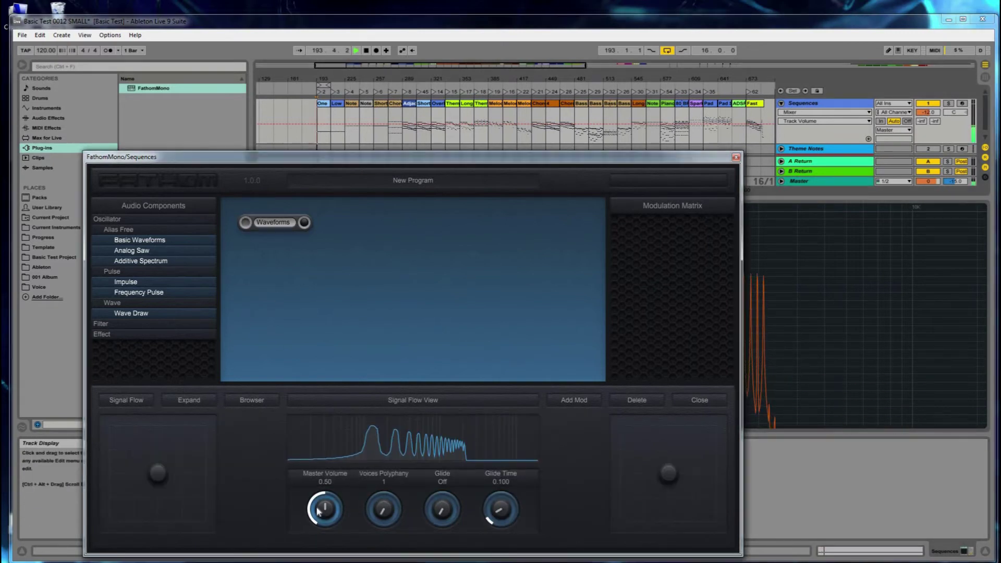
{"action": "left_click_drag", "start_coordinate": [316, 508], "coordinate": [317, 518]}
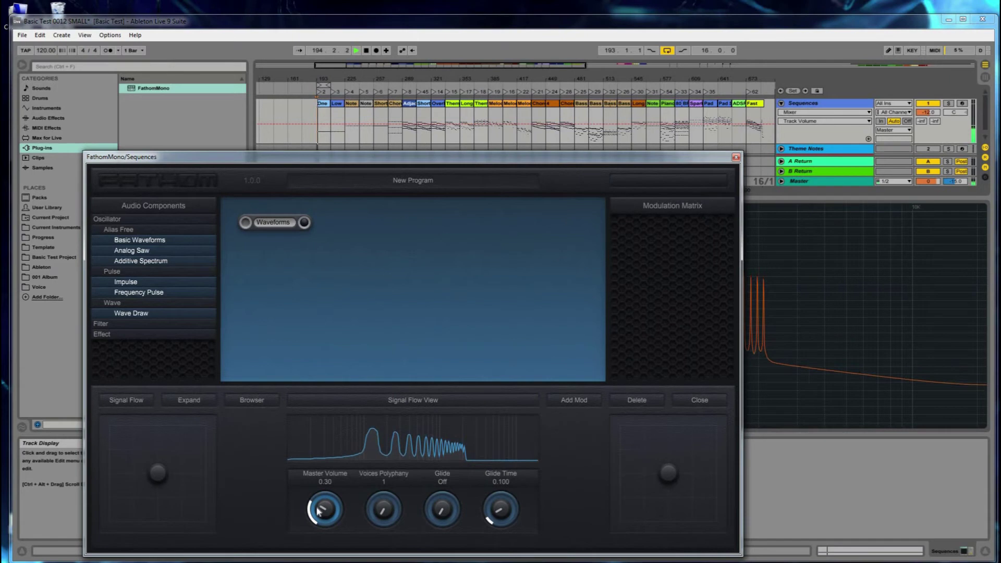
Step: Turn on detune for the Waveforms oscillator with Stereo at 1.00, and stop playback
{"action": "left_click", "coordinate": [275, 225]}
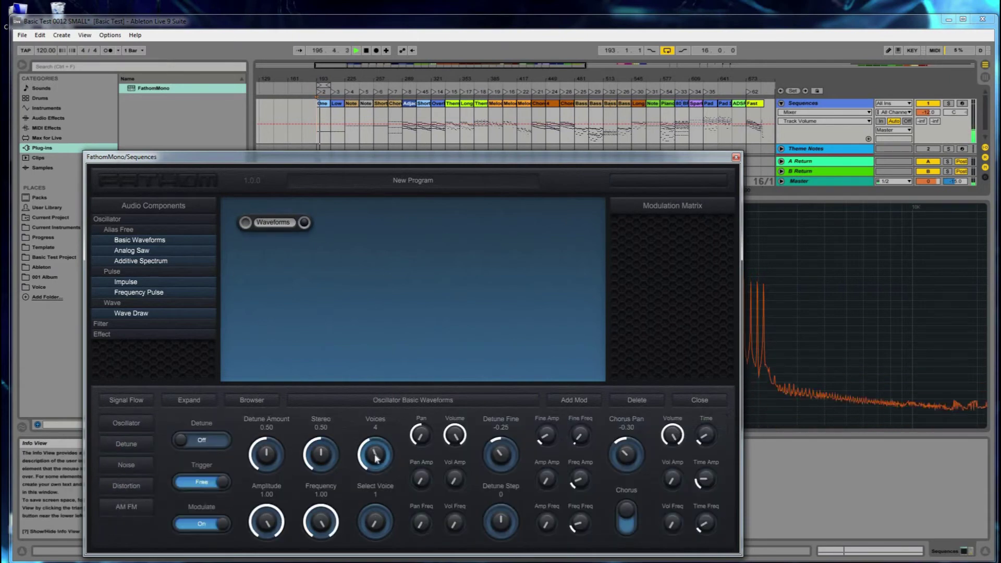
{"action": "left_click", "coordinate": [227, 441]}
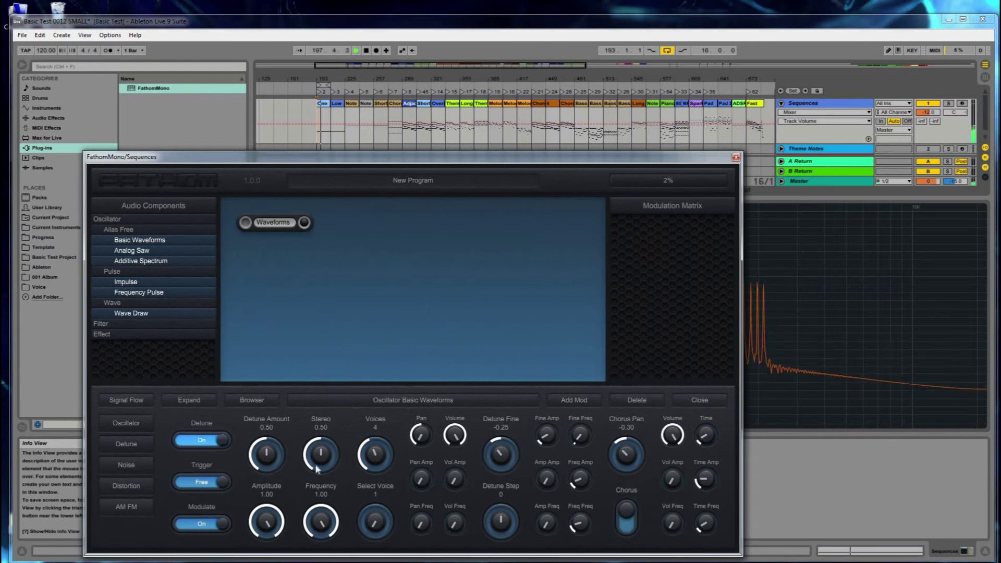
{"action": "left_click_drag", "start_coordinate": [319, 469], "coordinate": [301, 312]}
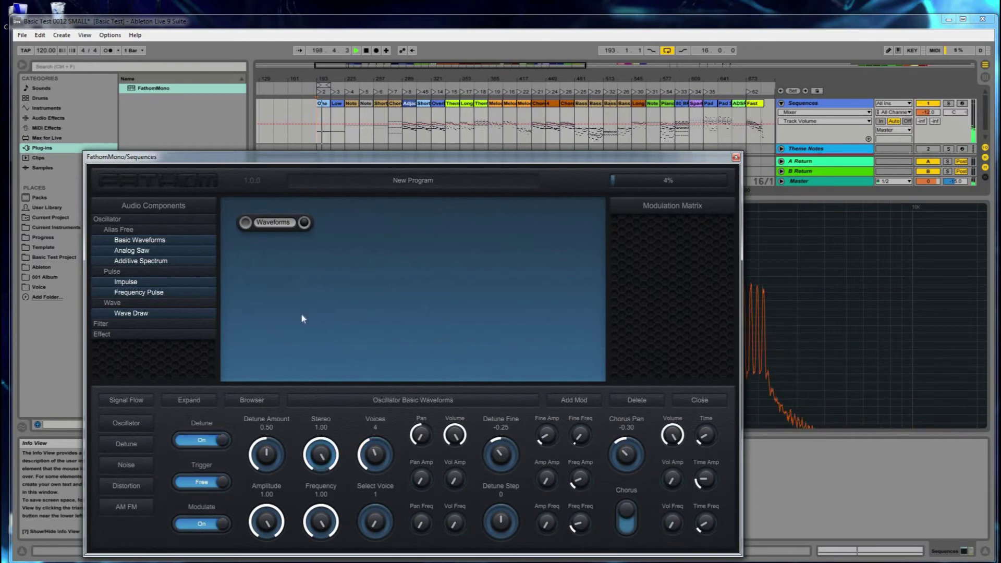
{"action": "left_click", "coordinate": [122, 424]}
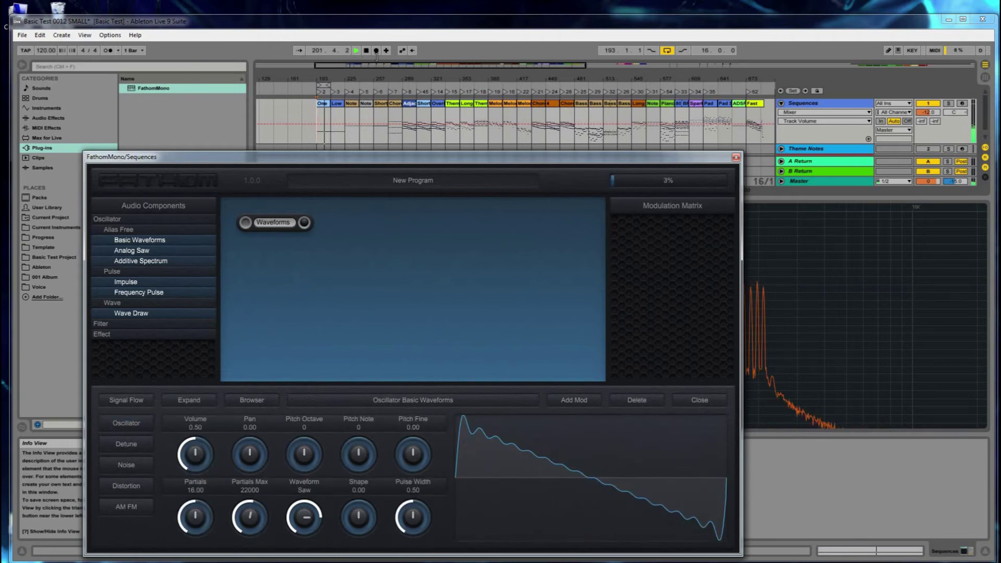
{"action": "key", "text": "space"}
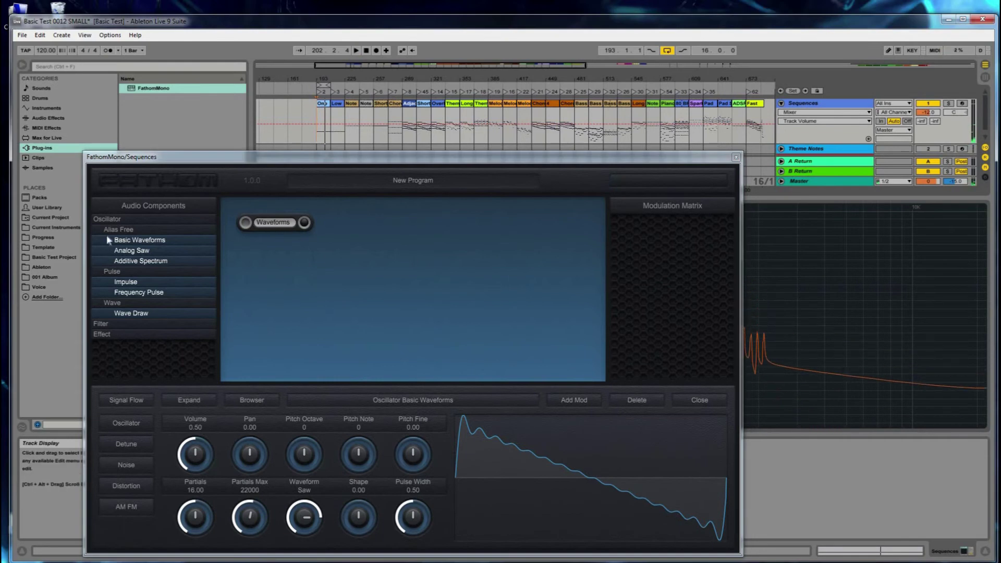
Step: Add a Second Order Resonant low pass filter to the signal flow and place it beside the Waveforms oscillator
{"action": "left_click", "coordinate": [124, 230]}
{"action": "left_click", "coordinate": [125, 240]}
{"action": "left_click", "coordinate": [131, 251]}
{"action": "left_click", "coordinate": [131, 249]}
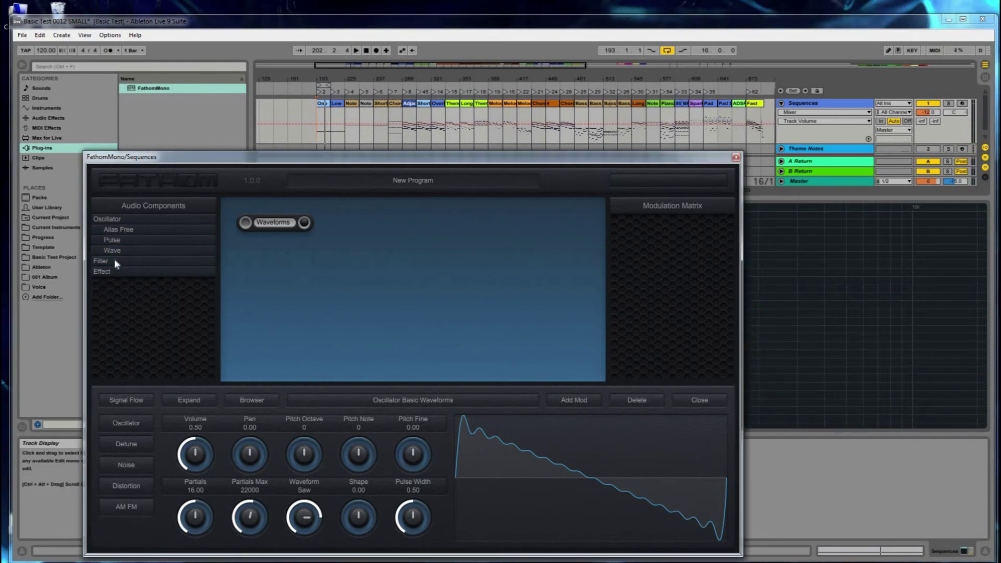
{"action": "left_click", "coordinate": [120, 264]}
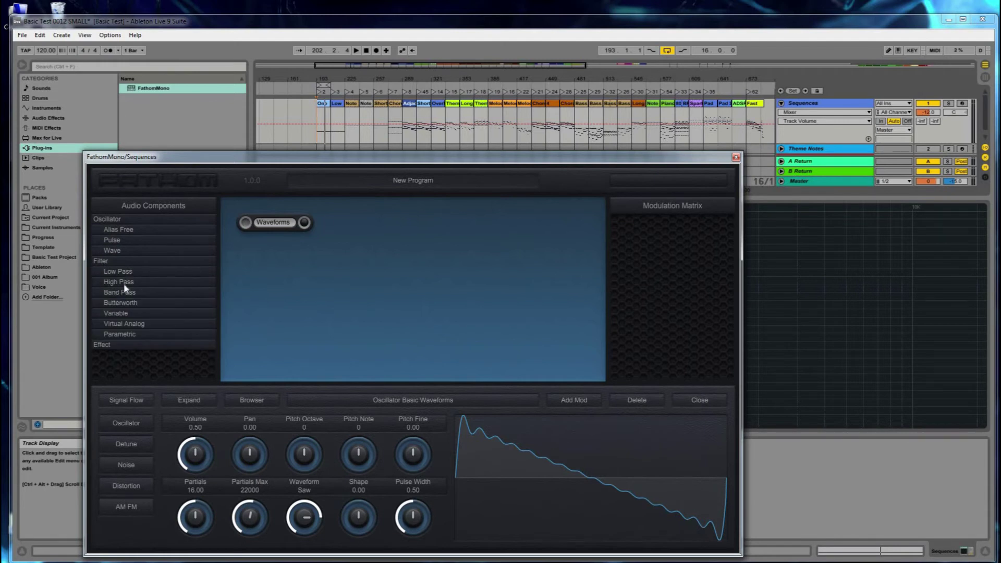
{"action": "left_click", "coordinate": [121, 272]}
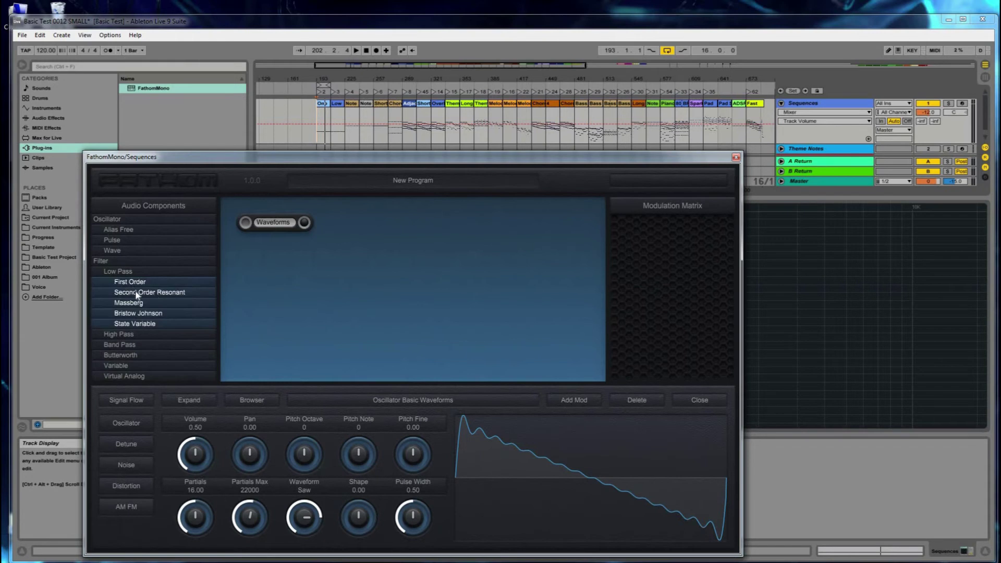
{"action": "left_click", "coordinate": [204, 289]}
{"action": "left_click_drag", "start_coordinate": [153, 295], "coordinate": [422, 240]}
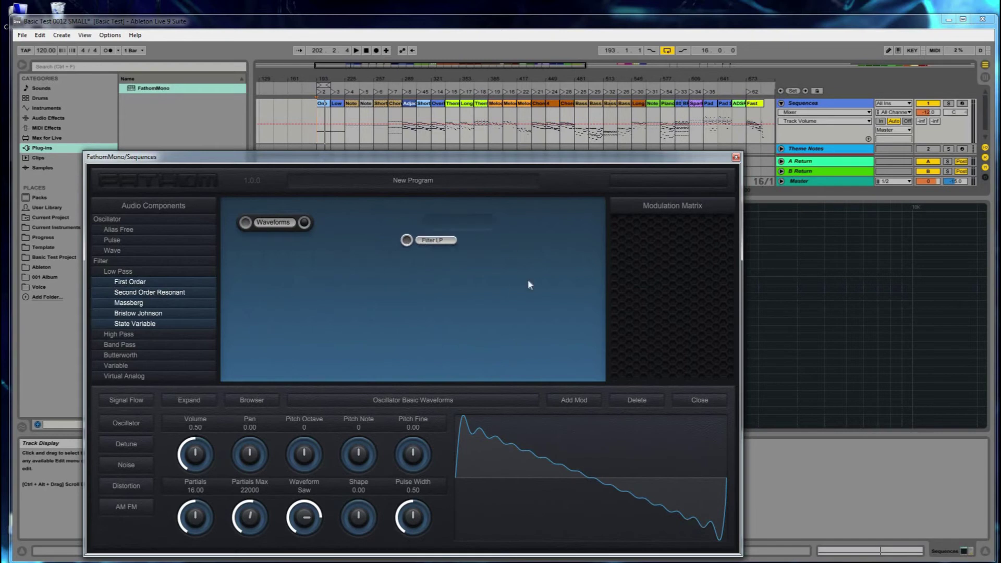
{"action": "left_click_drag", "start_coordinate": [257, 342], "coordinate": [522, 341]}
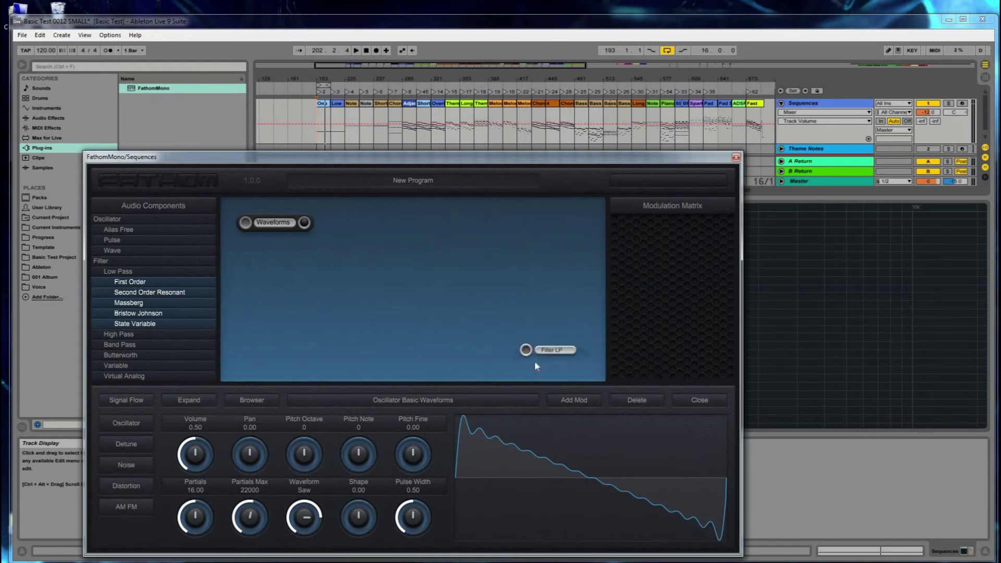
{"action": "left_click", "coordinate": [545, 354]}
{"action": "left_click_drag", "start_coordinate": [376, 255], "coordinate": [357, 222]}
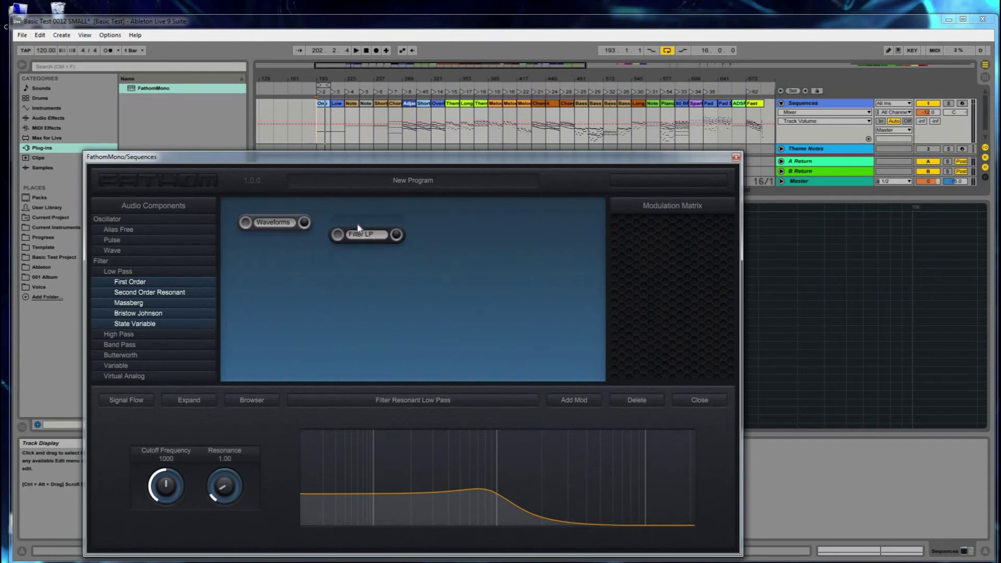
Step: Try the Sin and Pulse waveforms on the oscillator, with a pulse width of 0.61 for Pulse
{"action": "left_click", "coordinate": [273, 224]}
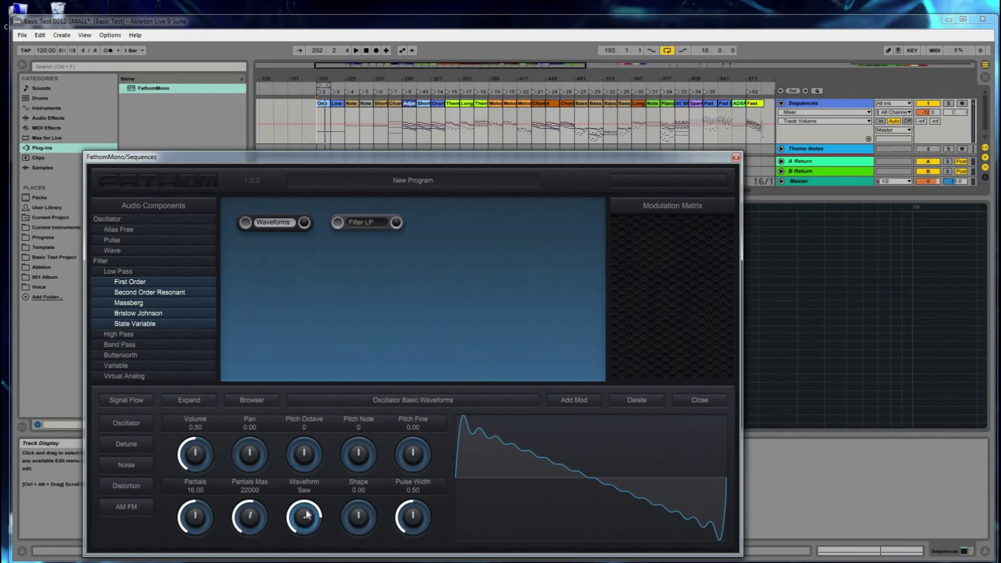
{"action": "mouse_move", "coordinate": [304, 516]}
{"action": "left_mouse_down"}
{"action": "mouse_move", "coordinate": [310, 536]}
{"action": "mouse_move", "coordinate": [306, 529]}
{"action": "left_mouse_up"}
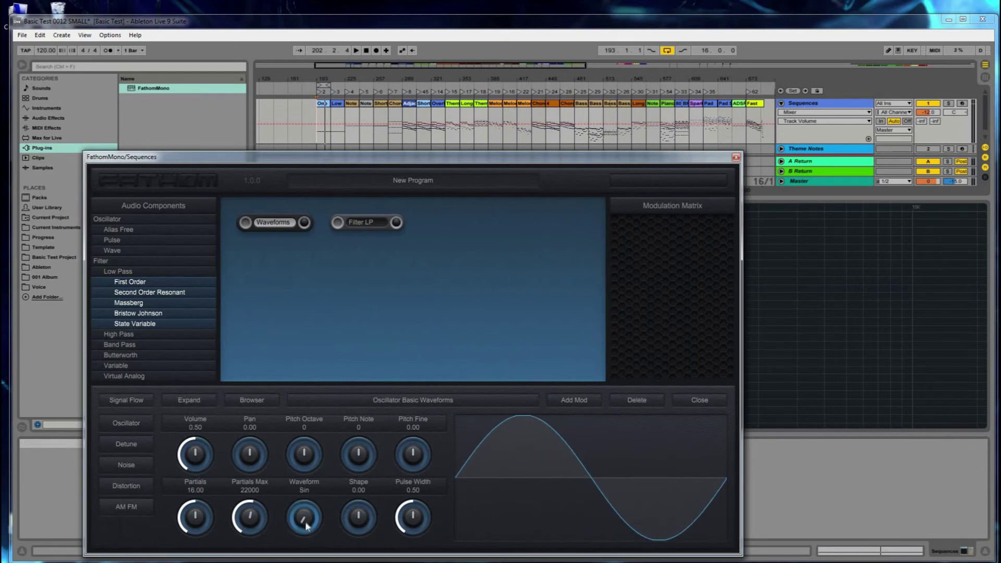
{"action": "left_click_drag", "start_coordinate": [306, 522], "coordinate": [307, 524]}
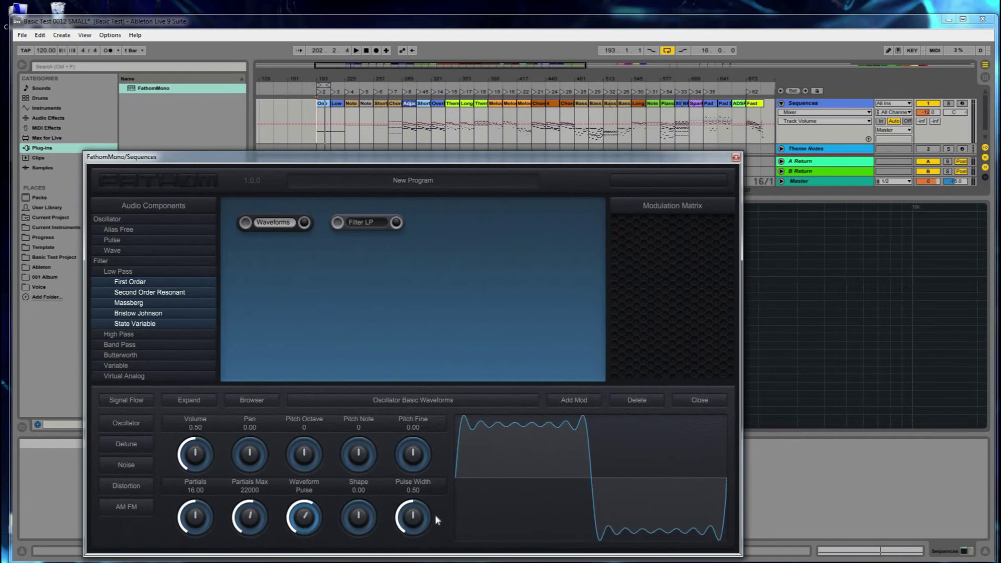
{"action": "mouse_move", "coordinate": [416, 515]}
{"action": "left_mouse_down"}
{"action": "mouse_move", "coordinate": [418, 532]}
{"action": "mouse_move", "coordinate": [425, 499]}
{"action": "left_mouse_up"}
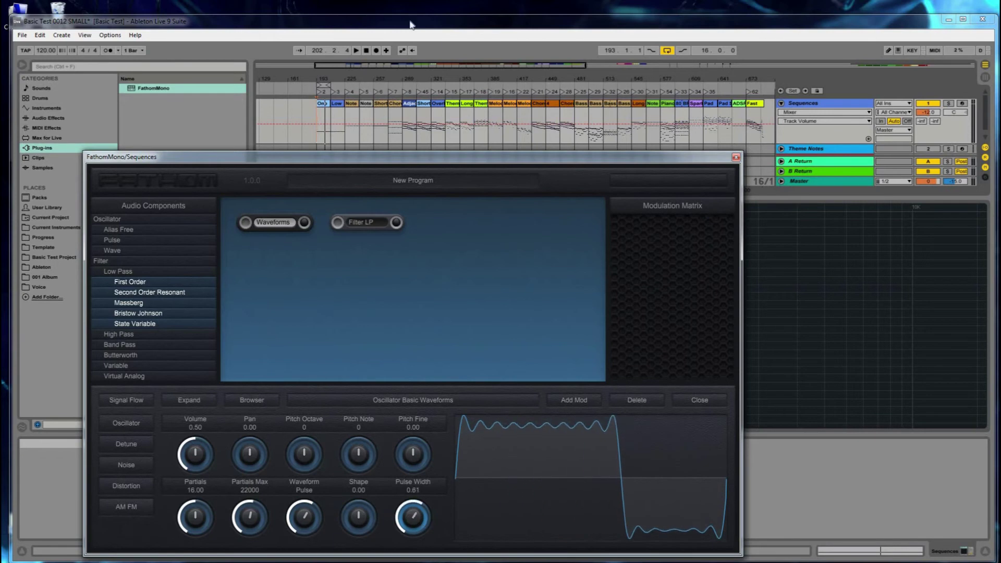
Step: Play from the first locator and restore the oscillator to pulse width 0.50 and the Saw waveform
{"action": "left_click", "coordinate": [318, 91]}
{"action": "left_click_drag", "start_coordinate": [417, 529], "coordinate": [415, 496]}
{"action": "left_click_drag", "start_coordinate": [344, 502], "coordinate": [344, 488]}
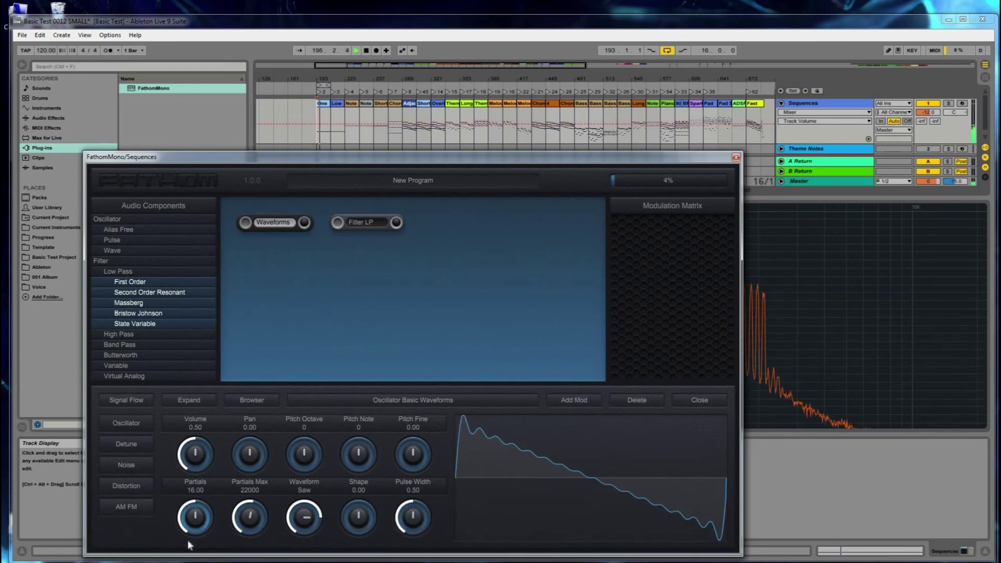
Step: Try to connect the Waveforms output to the Filter LP input during playback, and stop playback
{"action": "left_click", "coordinate": [363, 223]}
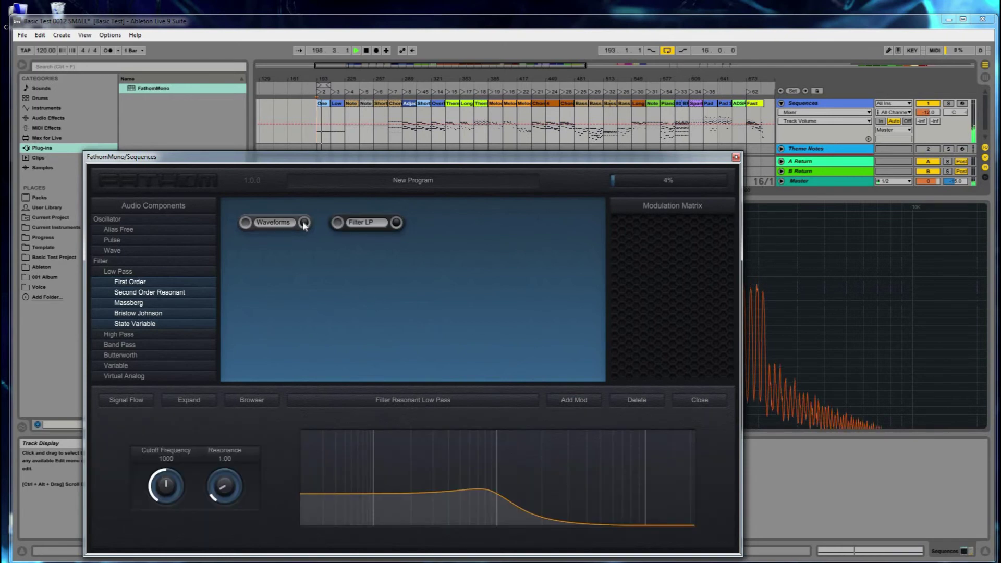
{"action": "left_click_drag", "start_coordinate": [304, 224], "coordinate": [337, 222]}
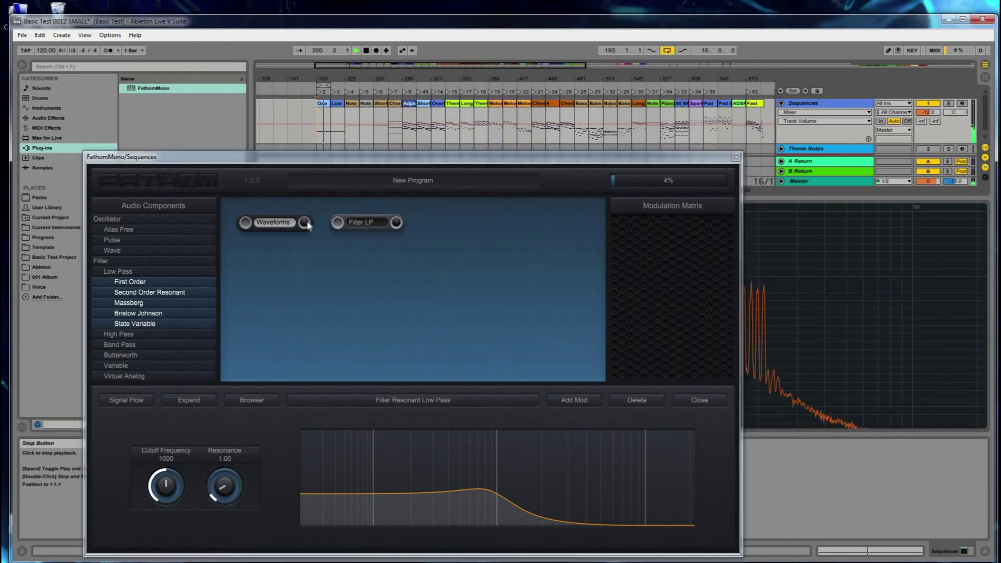
{"action": "key", "text": "space"}
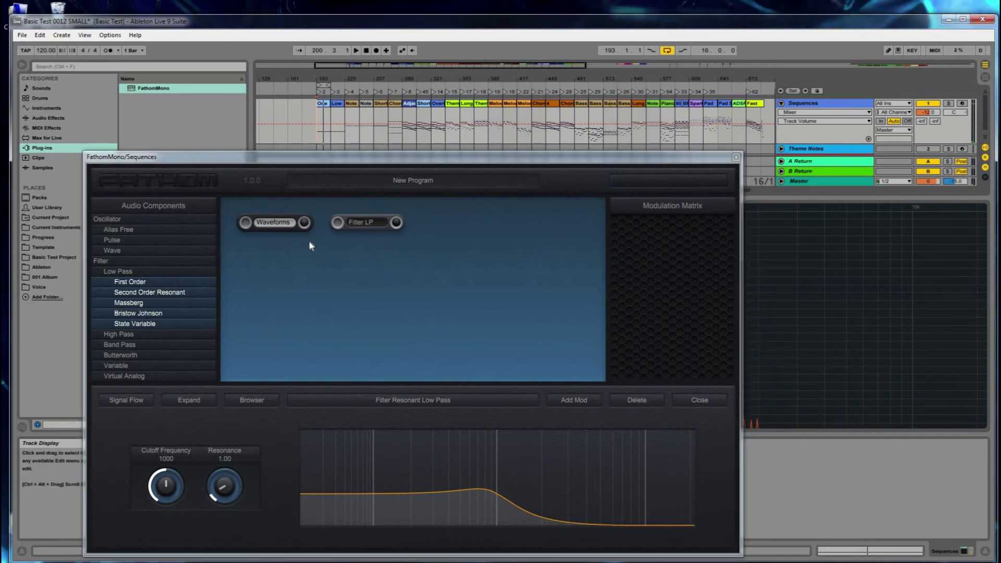
Step: Connect the Waveforms output to the Filter LP input and remove that connection again
{"action": "left_click_drag", "start_coordinate": [304, 223], "coordinate": [338, 224]}
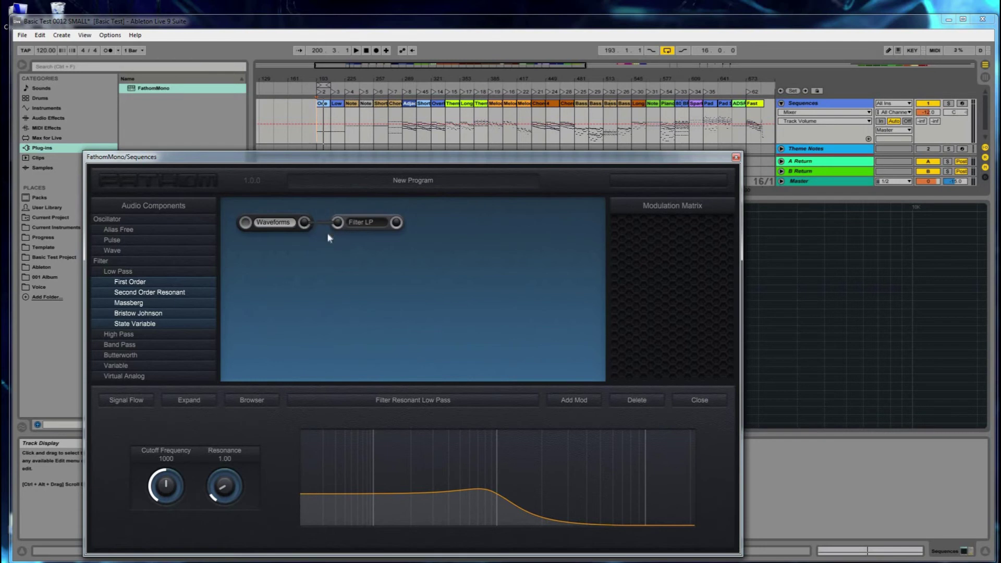
{"action": "left_click", "coordinate": [304, 223]}
{"action": "left_click_drag", "start_coordinate": [333, 227], "coordinate": [341, 247]}
{"action": "key", "text": "space"}
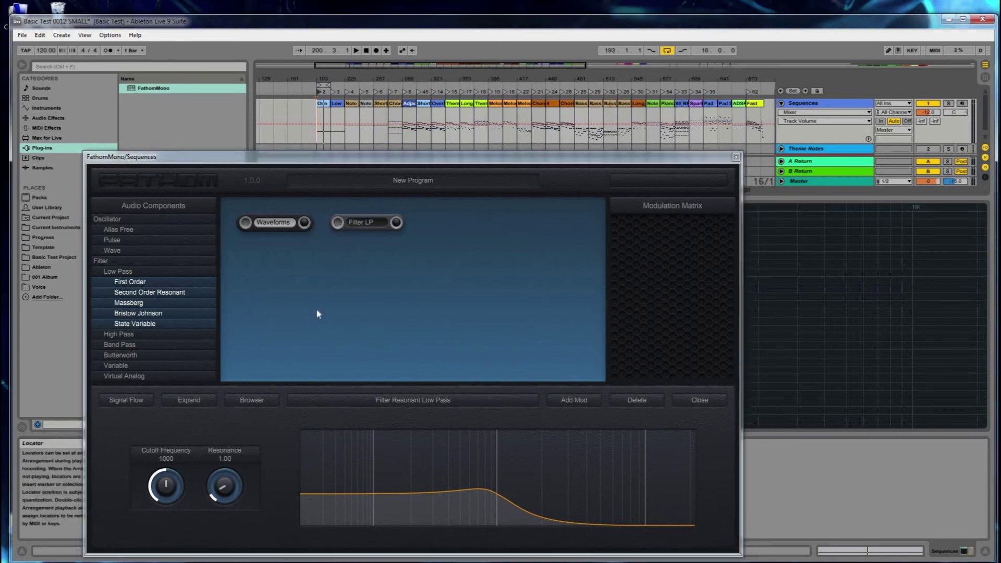
Step: Connect the Waveforms output to the Filter LP input and set the filter's cutoff frequency to 770 and resonance to 3.57
{"action": "left_click_drag", "start_coordinate": [317, 223], "coordinate": [338, 223]}
{"action": "left_click_drag", "start_coordinate": [174, 490], "coordinate": [174, 505]}
{"action": "left_click_drag", "start_coordinate": [228, 487], "coordinate": [232, 459]}
{"action": "mouse_move", "coordinate": [168, 471]}
{"action": "left_mouse_down"}
{"action": "mouse_move", "coordinate": [175, 433]}
{"action": "mouse_move", "coordinate": [169, 511]}
{"action": "mouse_move", "coordinate": [178, 441]}
{"action": "mouse_move", "coordinate": [168, 498]}
{"action": "mouse_move", "coordinate": [177, 441]}
{"action": "mouse_move", "coordinate": [169, 496]}
{"action": "mouse_move", "coordinate": [168, 485]}
{"action": "left_mouse_up"}
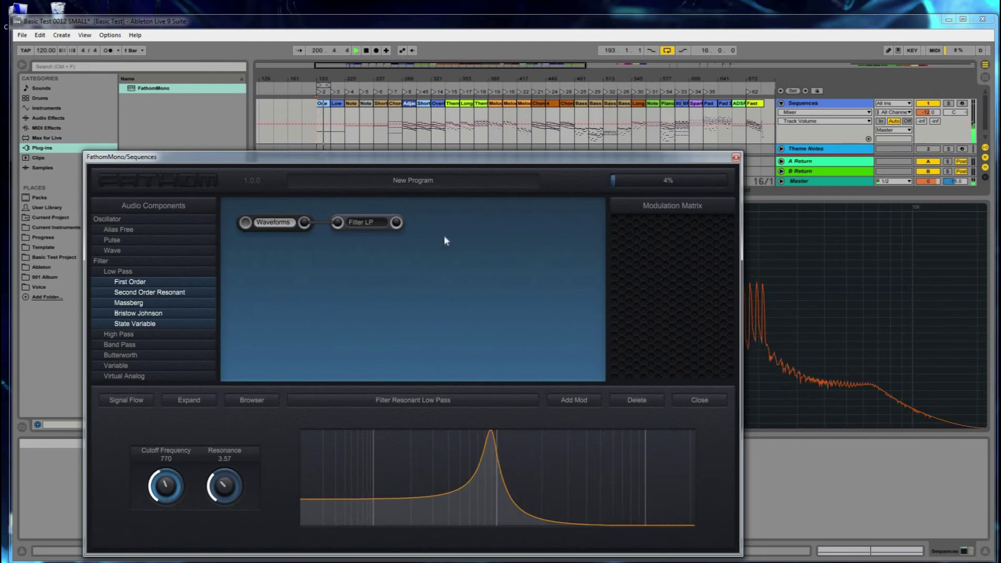
Step: Reduce the Waveforms oscillator's Partials during playback, first to 2.00 and down to 1.00
{"action": "left_click", "coordinate": [273, 222]}
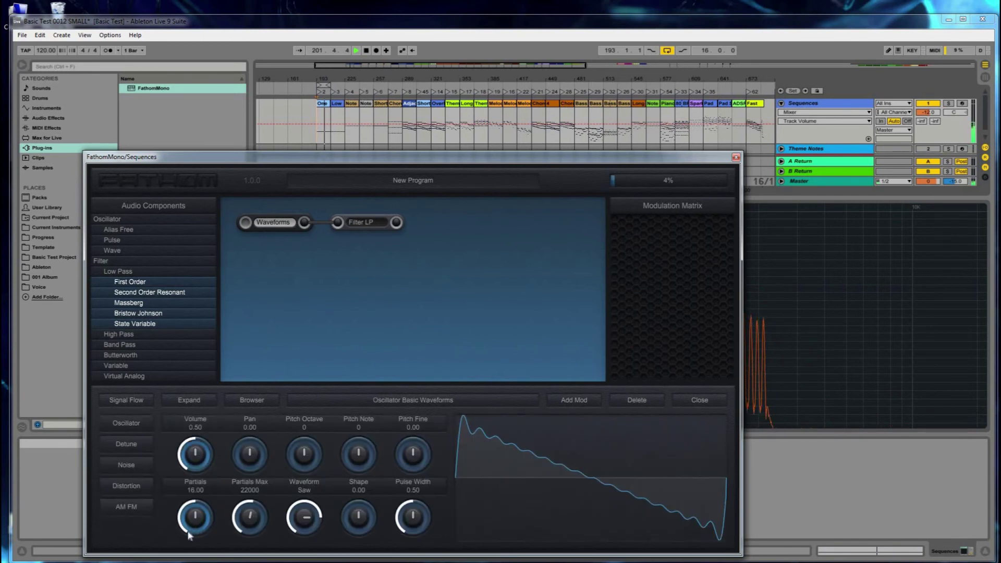
{"action": "mouse_move", "coordinate": [197, 523]}
{"action": "left_mouse_down"}
{"action": "mouse_move", "coordinate": [199, 537]}
{"action": "mouse_move", "coordinate": [203, 522]}
{"action": "mouse_move", "coordinate": [208, 531]}
{"action": "left_mouse_up"}
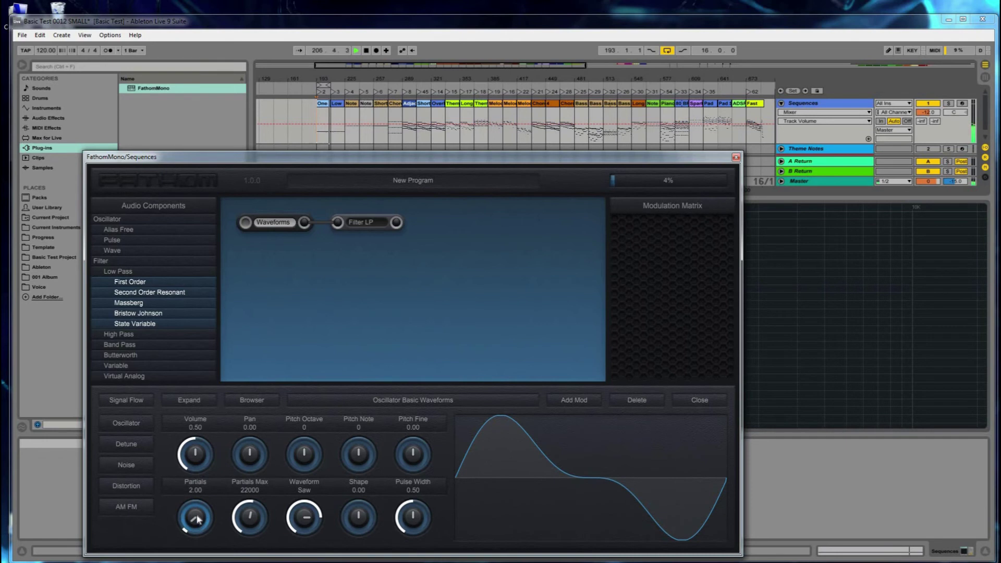
{"action": "left_click_drag", "start_coordinate": [196, 517], "coordinate": [194, 520]}
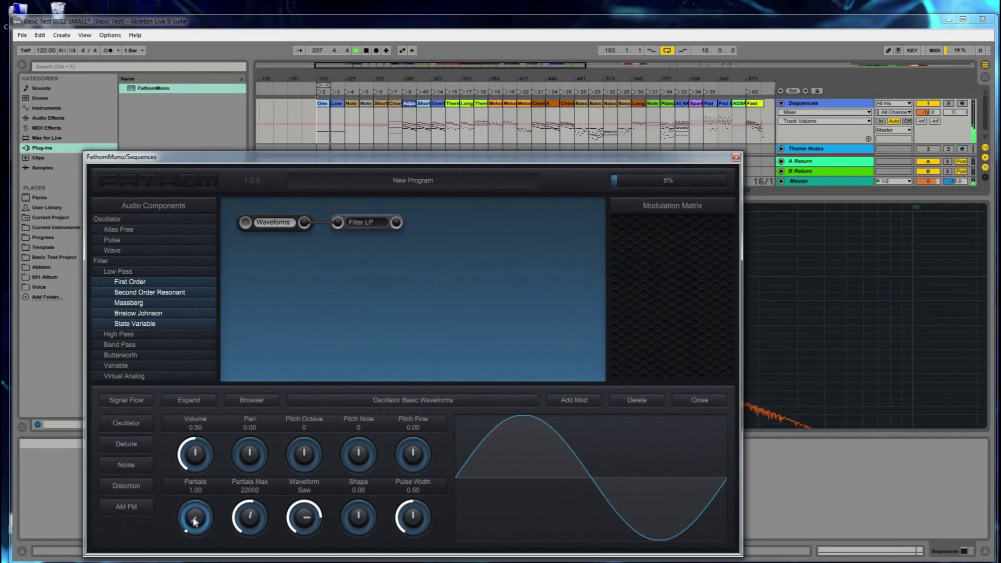
Step: Move the FathomMono window down to uncover the spectrum analyzer, and reposition it higher again
{"action": "left_click_drag", "start_coordinate": [485, 159], "coordinate": [450, 174]}
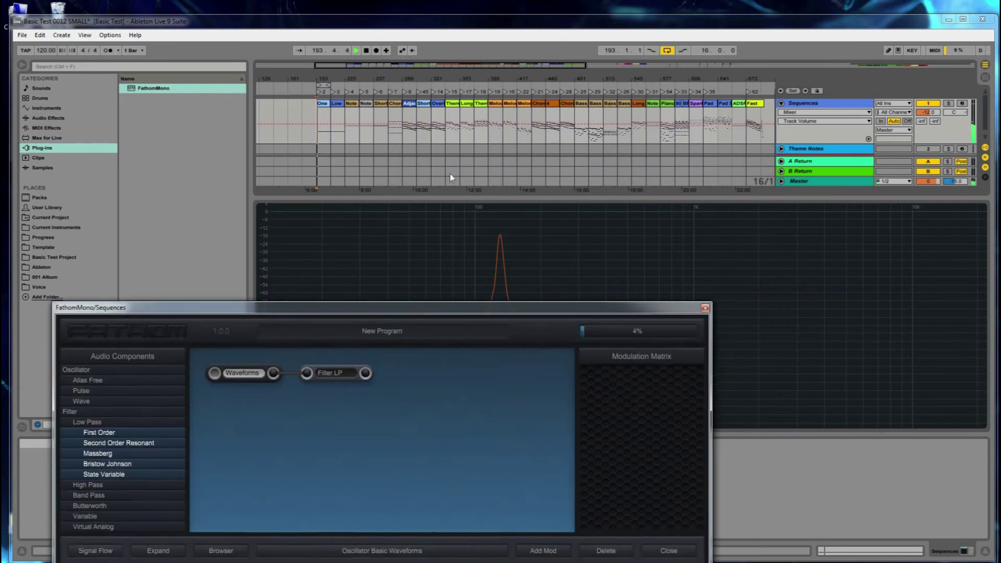
{"action": "left_click_drag", "start_coordinate": [159, 545], "coordinate": [206, 443]}
{"action": "left_click_drag", "start_coordinate": [557, 551], "coordinate": [504, 125]}
{"action": "left_click_drag", "start_coordinate": [140, 499], "coordinate": [158, 433]}
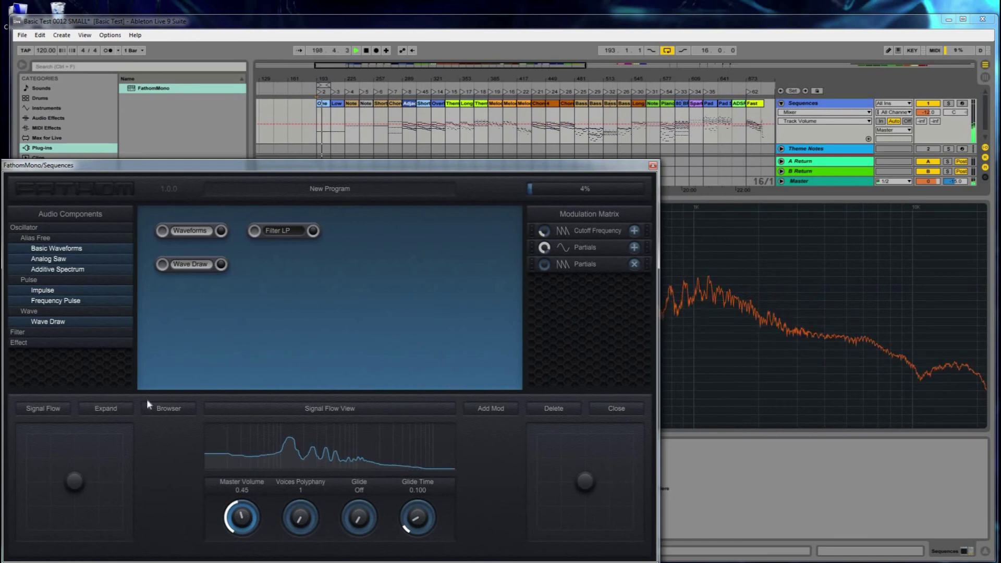
Step: Set the Wave Draw oscillator's volume to 0.00 and the Waveforms oscillator's volume to 0.15
{"action": "left_click", "coordinate": [106, 408]}
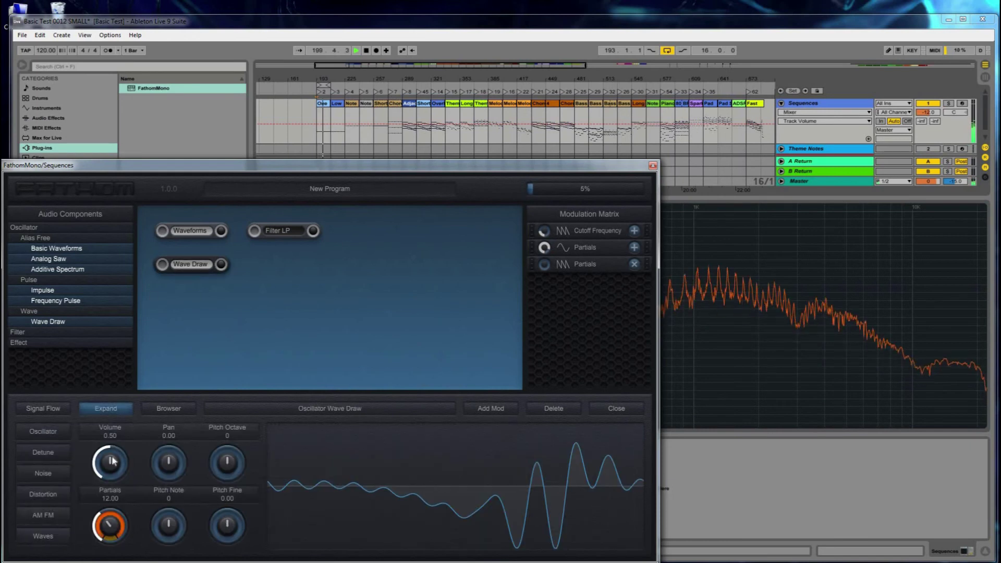
{"action": "scroll", "coordinate": [111, 463], "scroll_direction": "down", "scroll_amount": 3}
{"action": "left_click", "coordinate": [191, 236]}
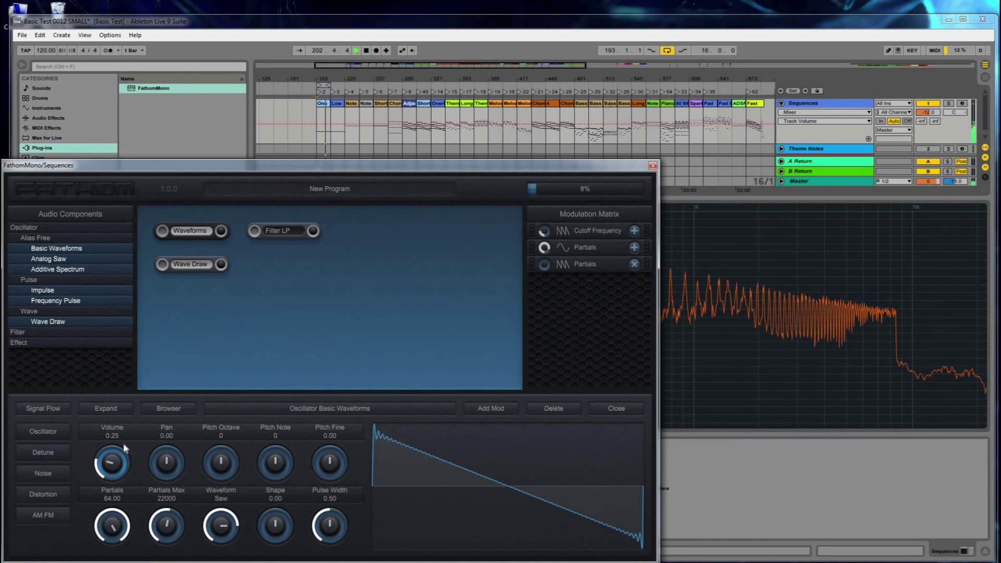
{"action": "left_click_drag", "start_coordinate": [110, 462], "coordinate": [110, 495]}
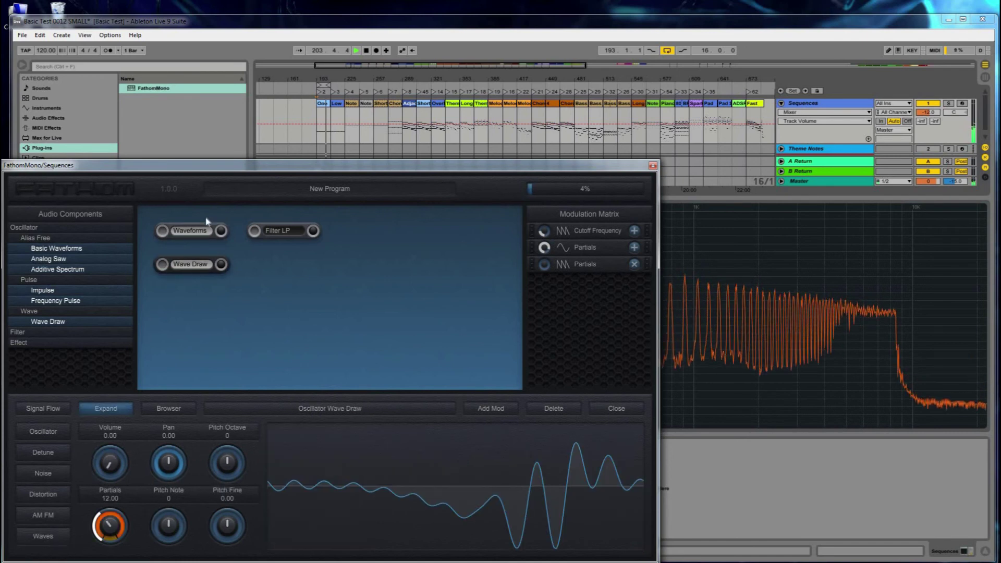
{"action": "left_click", "coordinate": [193, 231]}
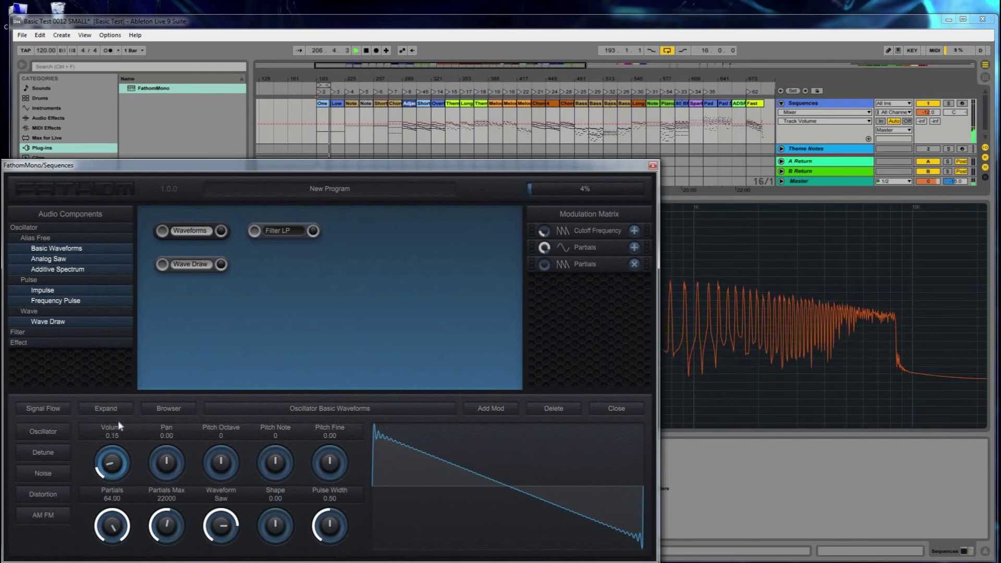
Step: Connect the Waveforms output to the Filter LP input and adjust the filter's cutoff frequency during playback
{"action": "mouse_move", "coordinate": [221, 234]}
{"action": "left_mouse_down"}
{"action": "mouse_move", "coordinate": [245, 231]}
{"action": "mouse_move", "coordinate": [266, 257]}
{"action": "mouse_move", "coordinate": [276, 231]}
{"action": "left_mouse_up"}
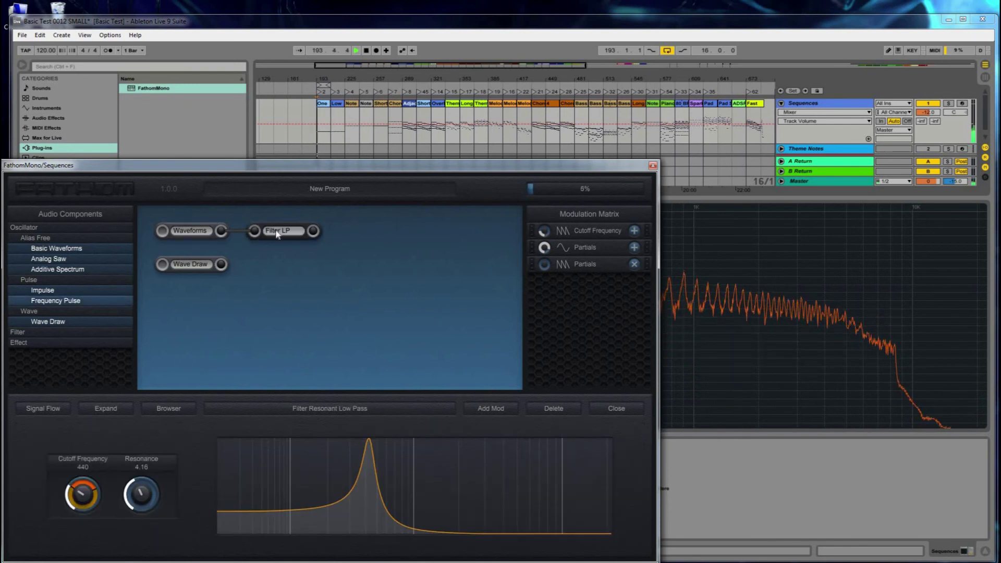
{"action": "left_click_drag", "start_coordinate": [87, 500], "coordinate": [88, 486]}
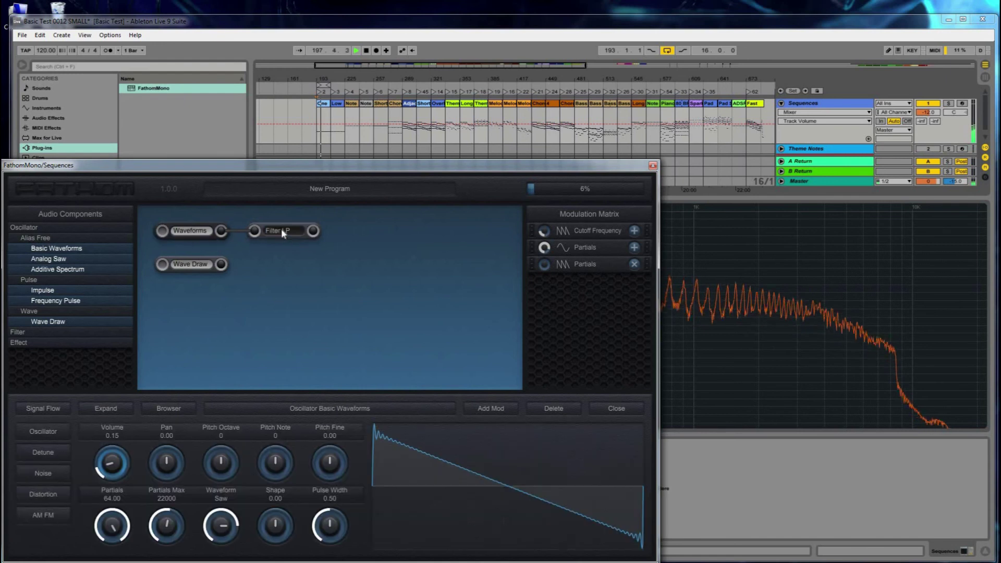
Step: Rebalance the oscillators by setting the Wave Draw volume to 0.35 and the Waveforms volume to 0.10
{"action": "left_click", "coordinate": [192, 264]}
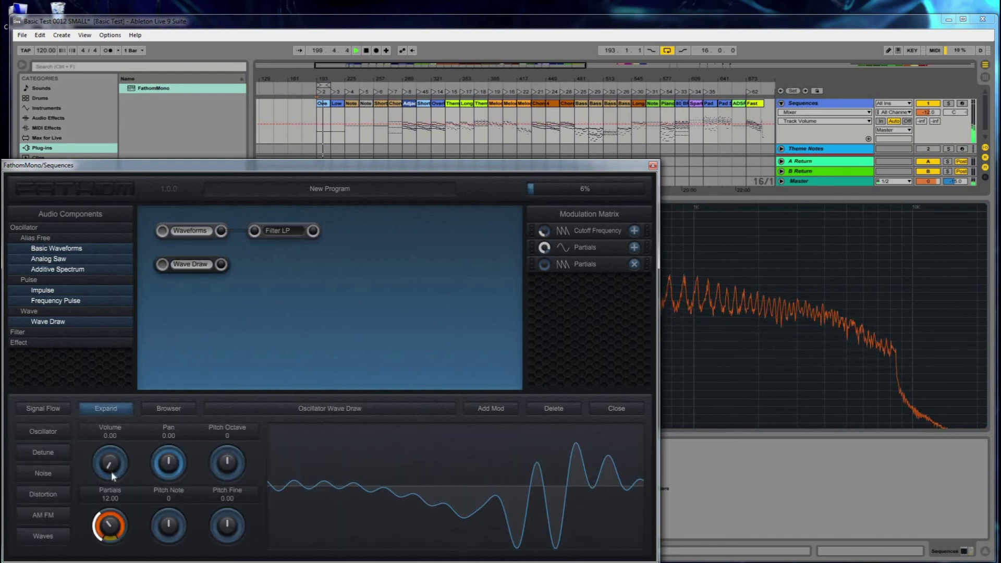
{"action": "scroll", "coordinate": [111, 475], "scroll_direction": "up", "scroll_amount": 1}
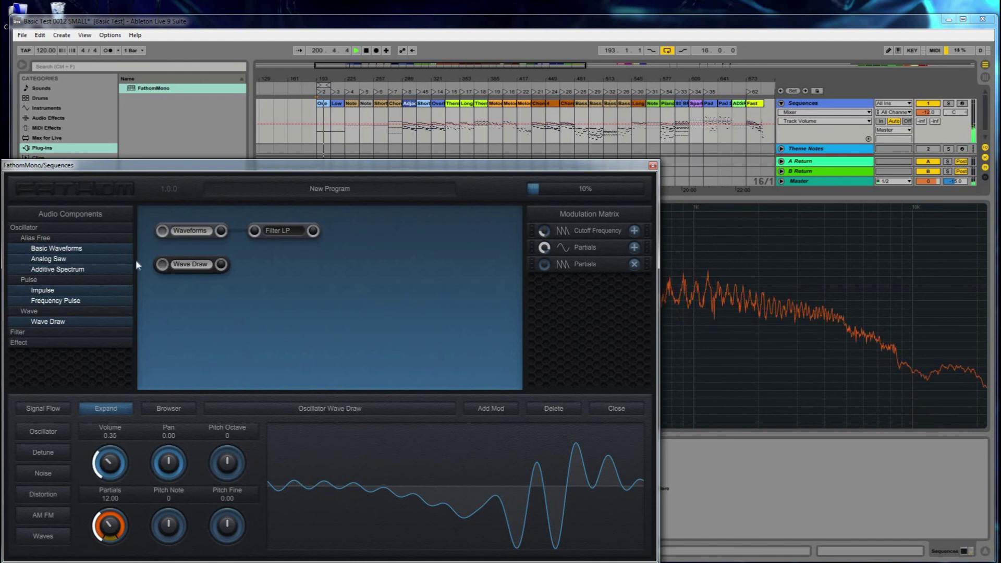
{"action": "left_click", "coordinate": [183, 232]}
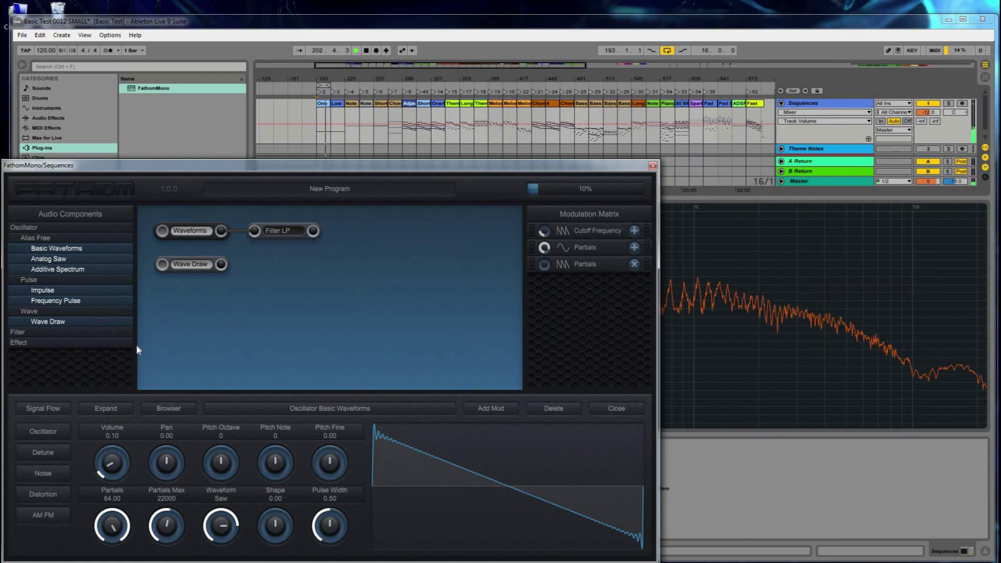
Step: Add a Digital Delay LCR effect beside the Wave Draw row and connect the Filter LP output to its input
{"action": "left_click", "coordinate": [58, 342]}
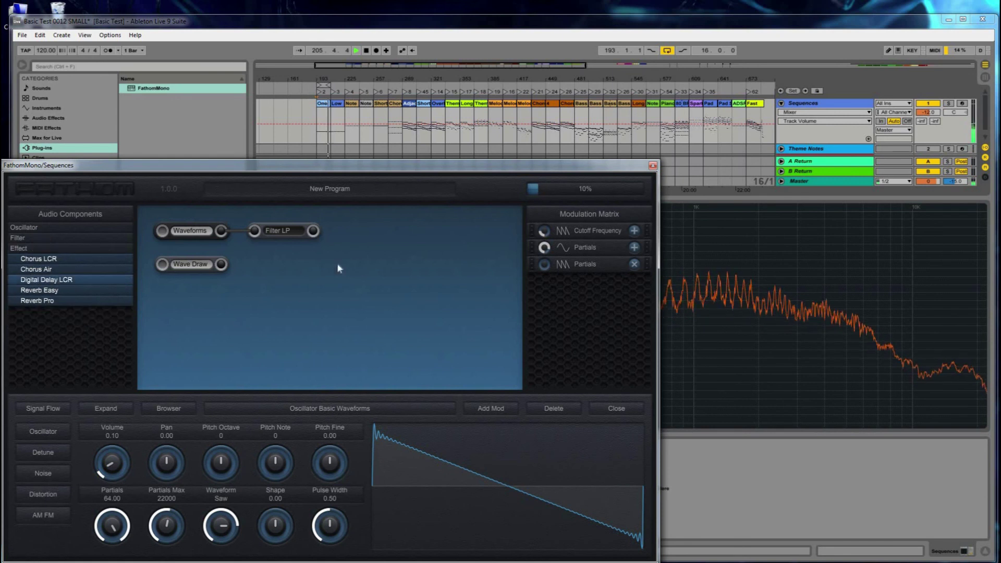
{"action": "left_click_drag", "start_coordinate": [358, 230], "coordinate": [387, 282]}
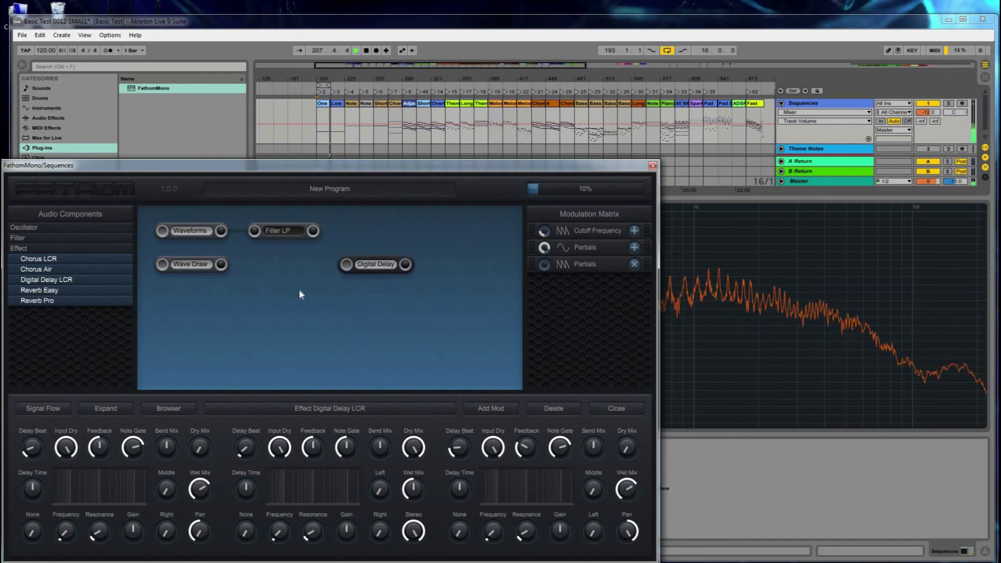
{"action": "left_click", "coordinate": [318, 232]}
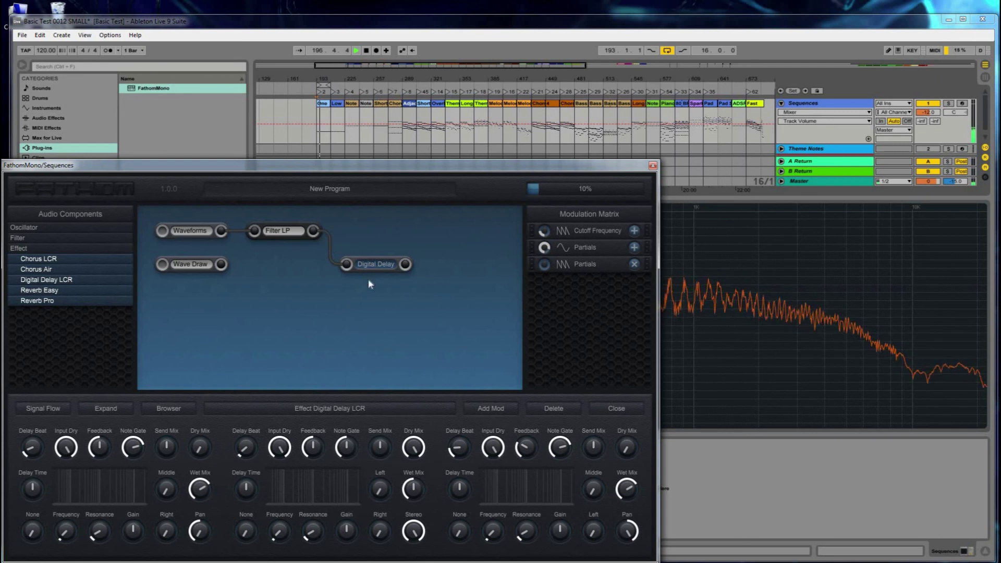
Step: Move the loop to bar 289 and continue playback from locator 8
{"action": "left_click", "coordinate": [405, 92]}
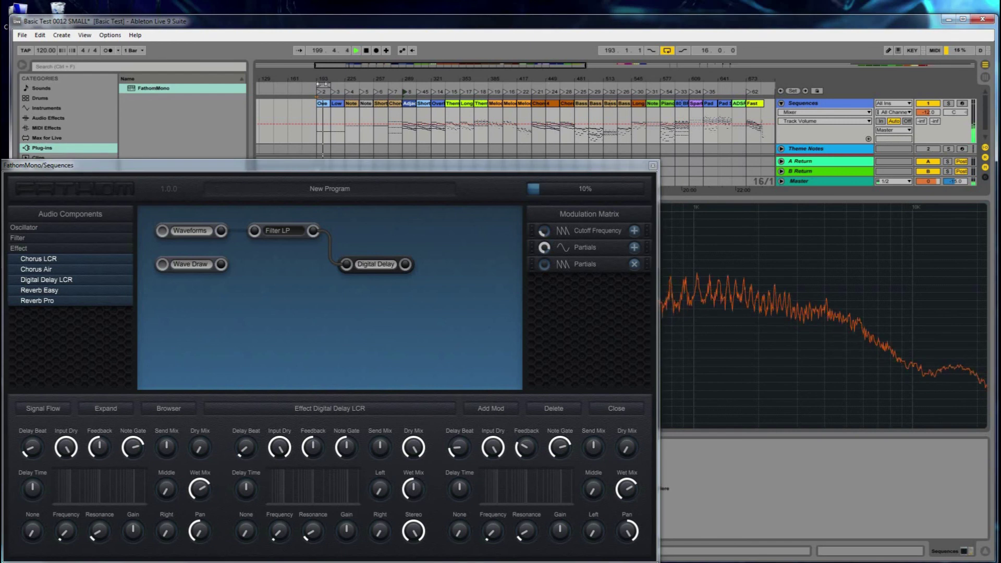
{"action": "left_click_drag", "start_coordinate": [419, 84], "coordinate": [411, 85]}
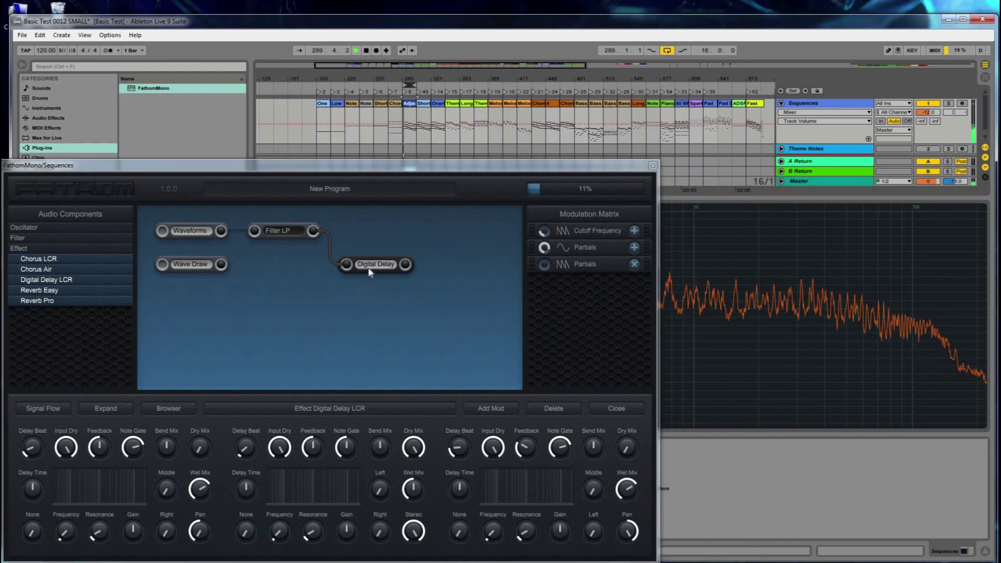
Step: Connect the Wave Draw output to the Digital Delay input, routed below the filter connection
{"action": "left_click", "coordinate": [379, 268]}
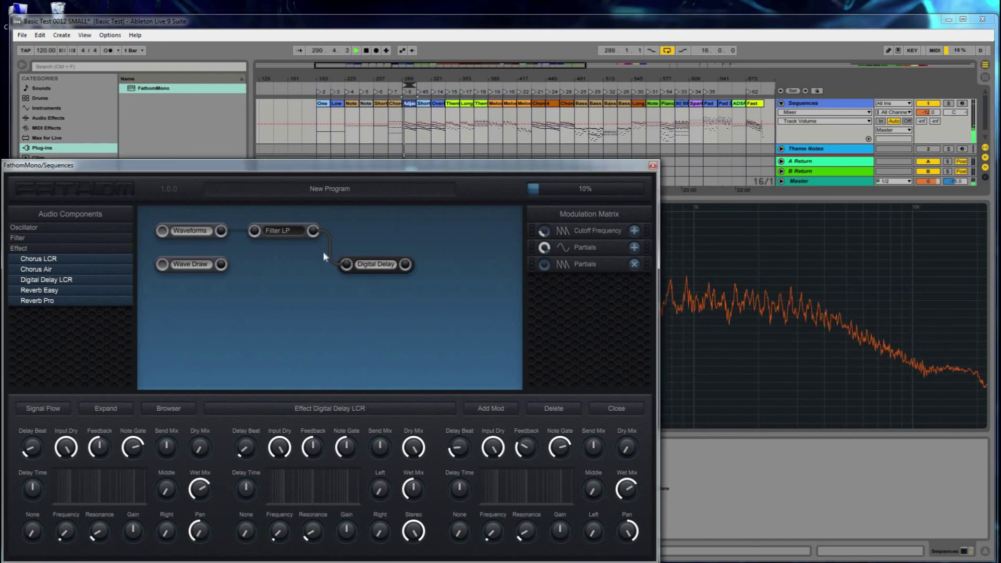
{"action": "left_click", "coordinate": [222, 265]}
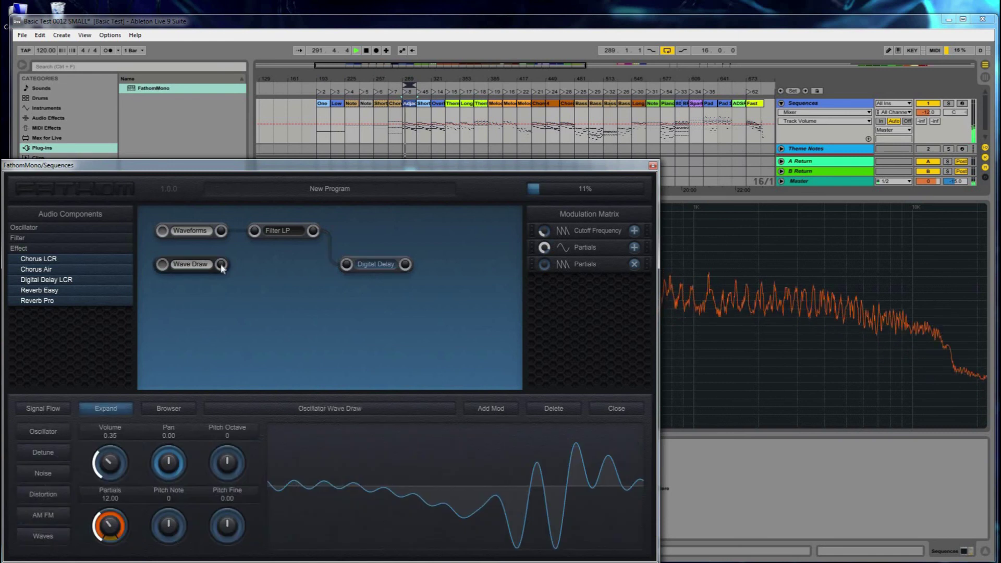
{"action": "mouse_move", "coordinate": [332, 282]}
{"action": "left_mouse_down"}
{"action": "mouse_move", "coordinate": [344, 265]}
{"action": "mouse_move", "coordinate": [373, 266]}
{"action": "left_mouse_up"}
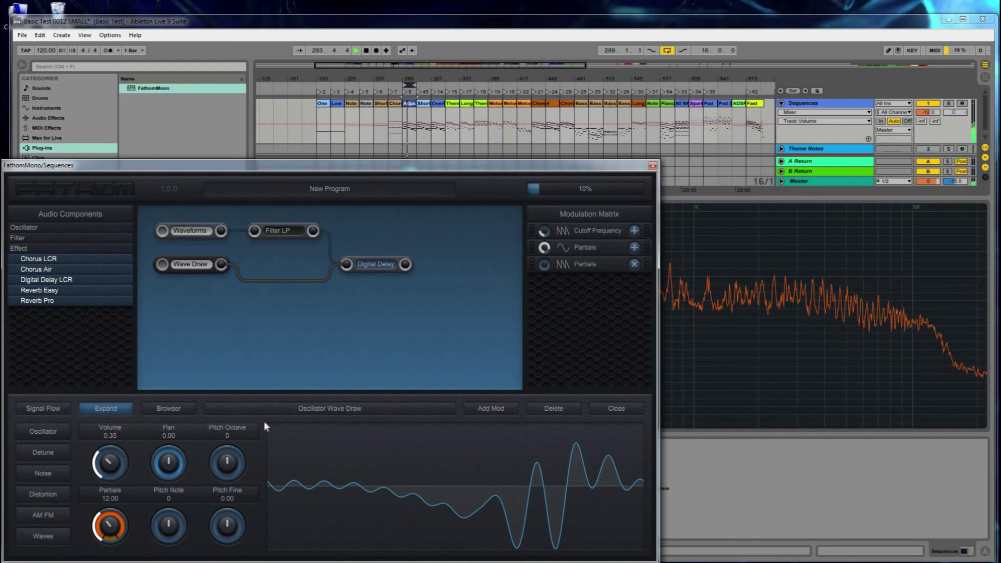
Step: Raise the first and third delay channels' Note Gate to maximum and set the middle channel's Wet Mix to 0.23
{"action": "left_click_drag", "start_coordinate": [131, 450], "coordinate": [145, 426]}
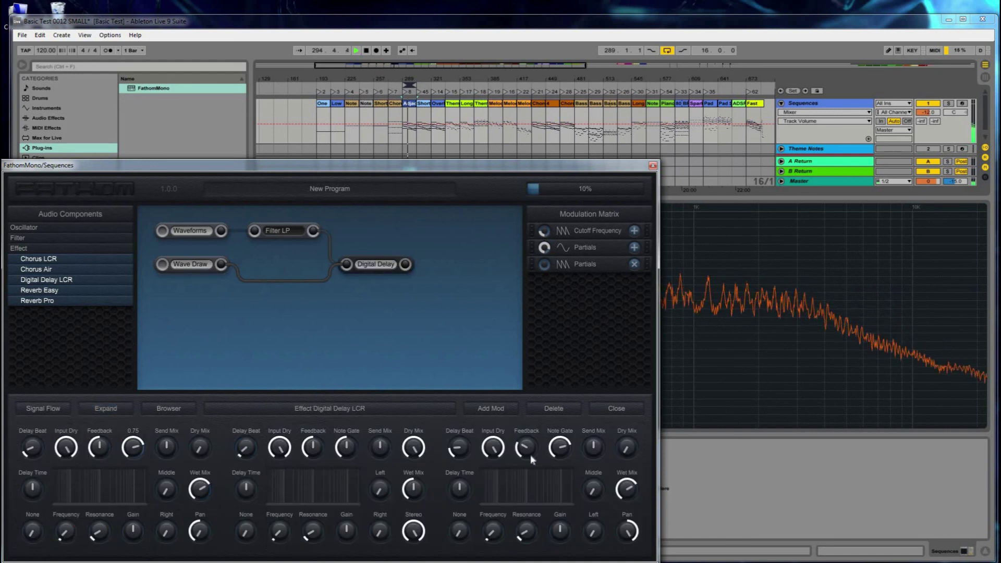
{"action": "left_click_drag", "start_coordinate": [558, 449], "coordinate": [561, 427]}
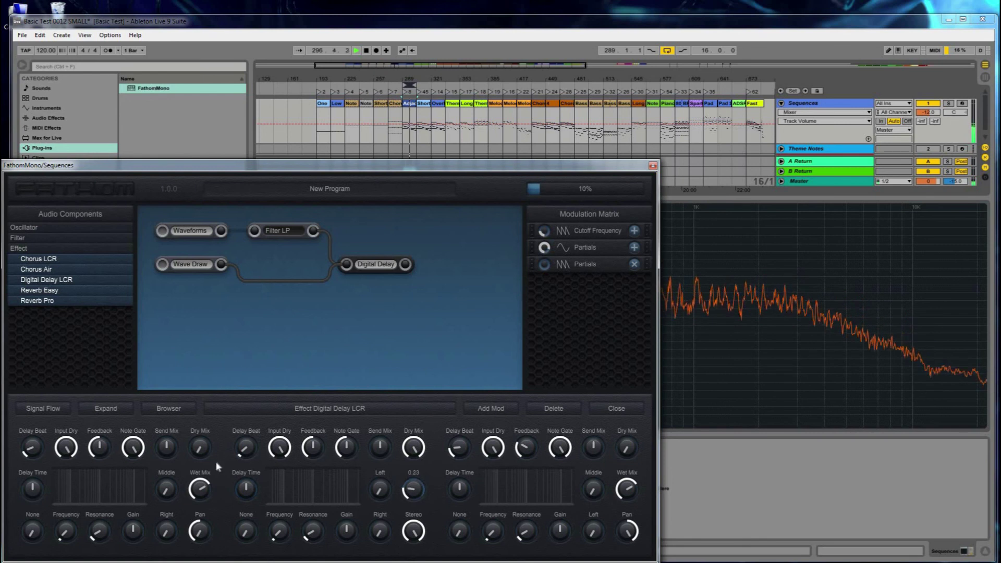
Step: Return to the signal flow view and lower the Master Volume to 0.15
{"action": "left_click", "coordinate": [339, 305]}
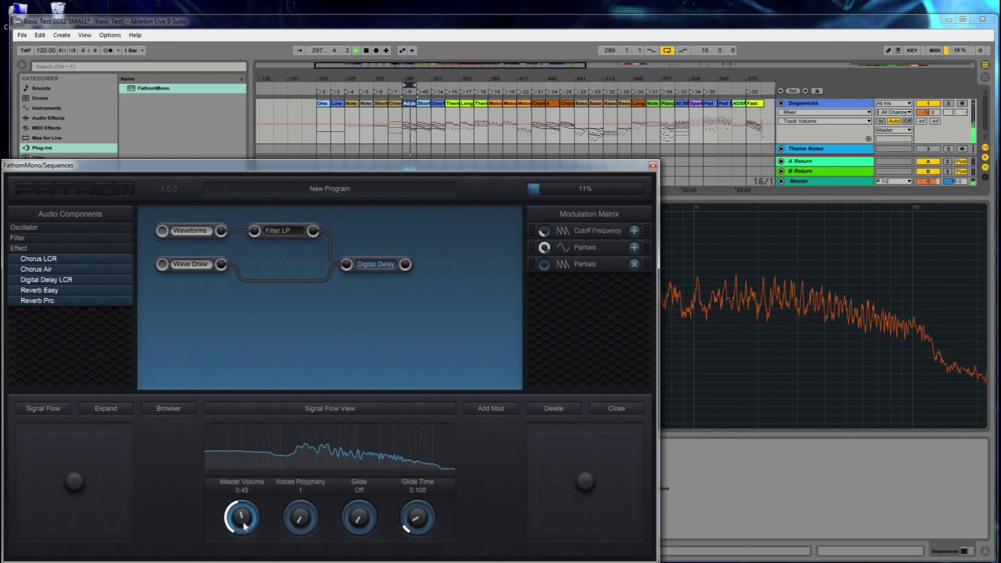
{"action": "left_click_drag", "start_coordinate": [244, 523], "coordinate": [249, 528]}
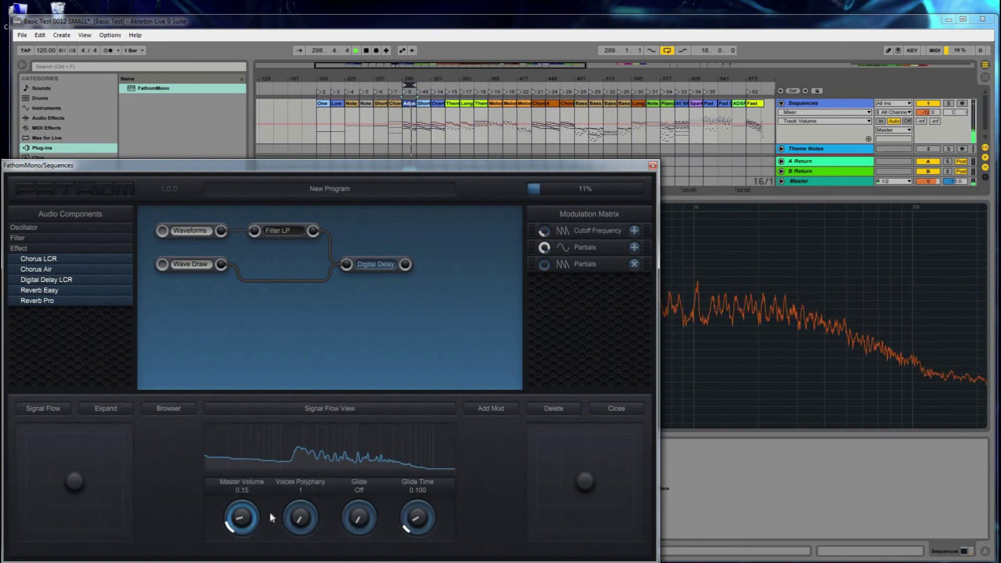